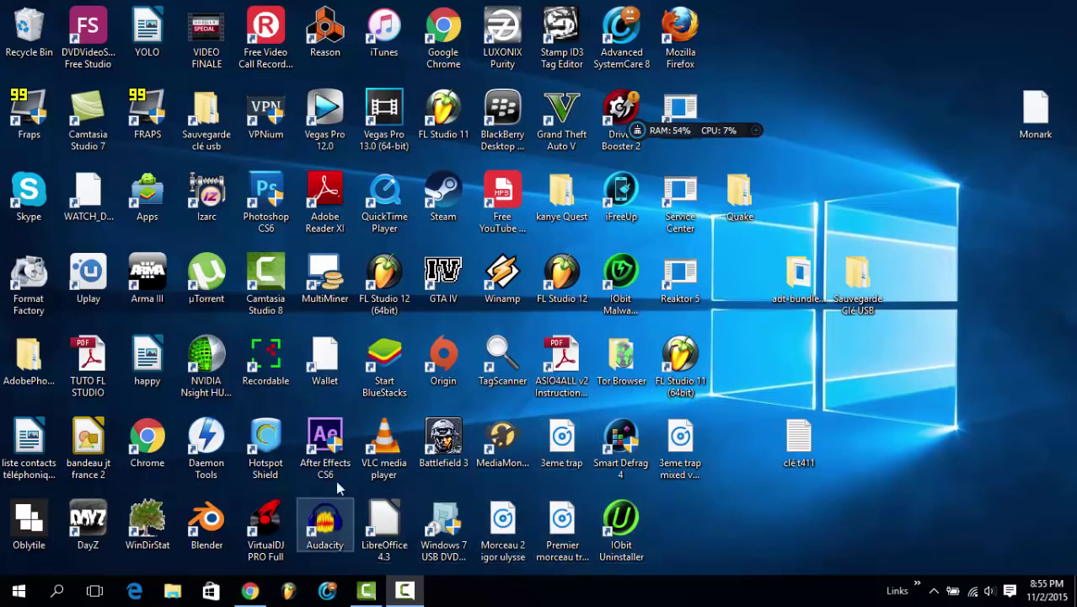
Step: Open Task Manager with full details and go to the detail entry of the running Google Chrome process
right_click(502, 595)
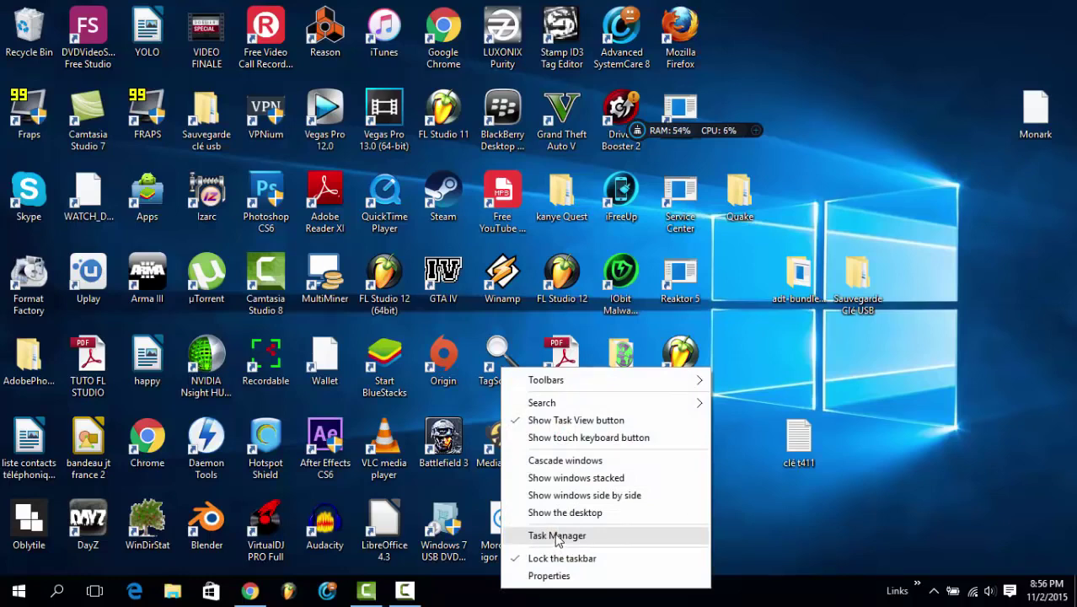
click(556, 536)
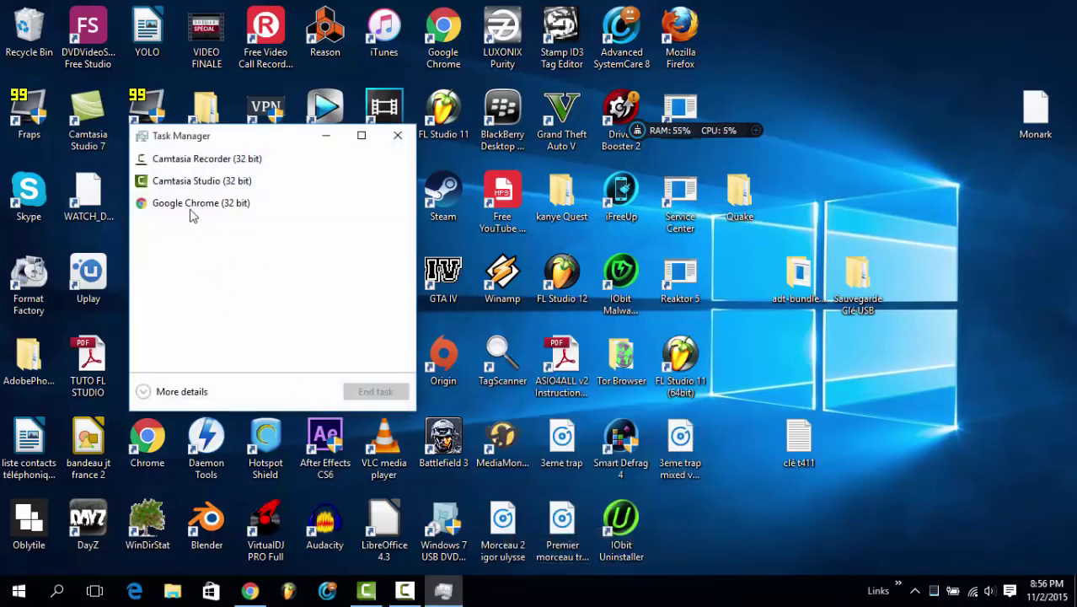
click(187, 210)
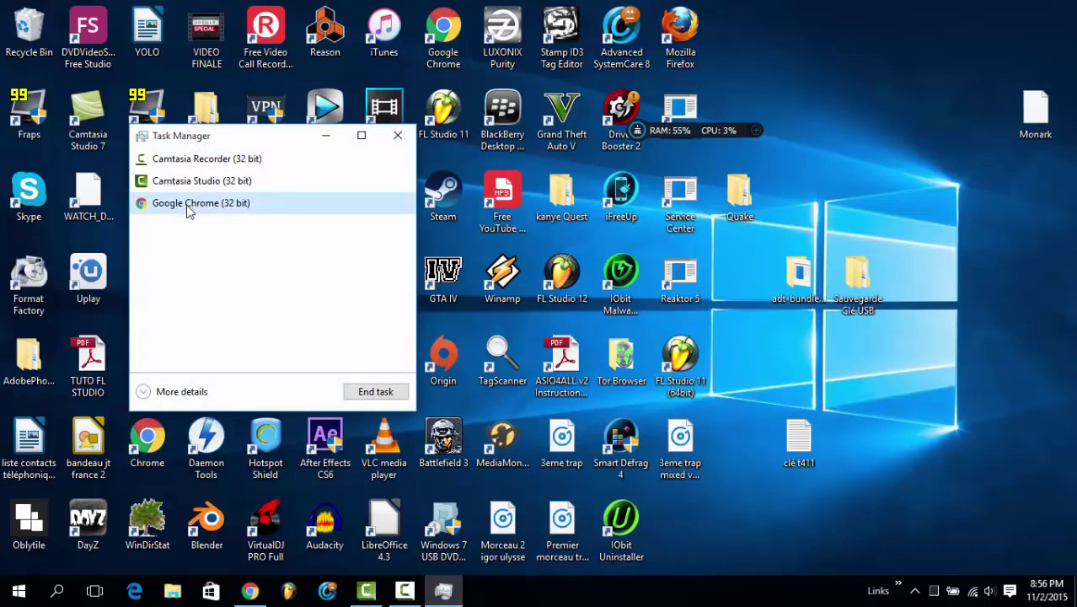
click(147, 394)
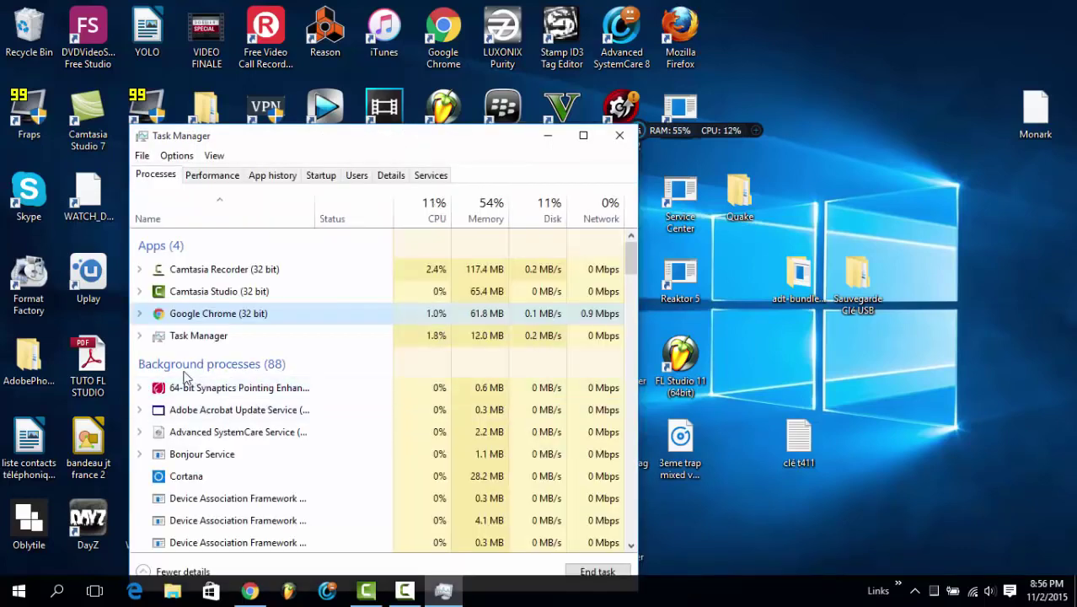
right_click(241, 321)
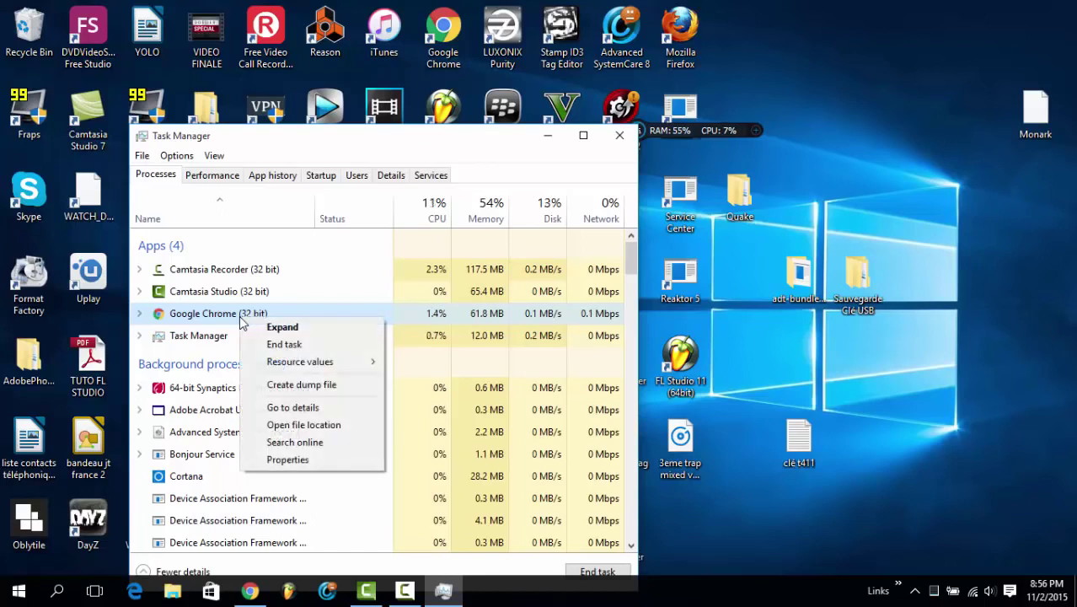
click(293, 407)
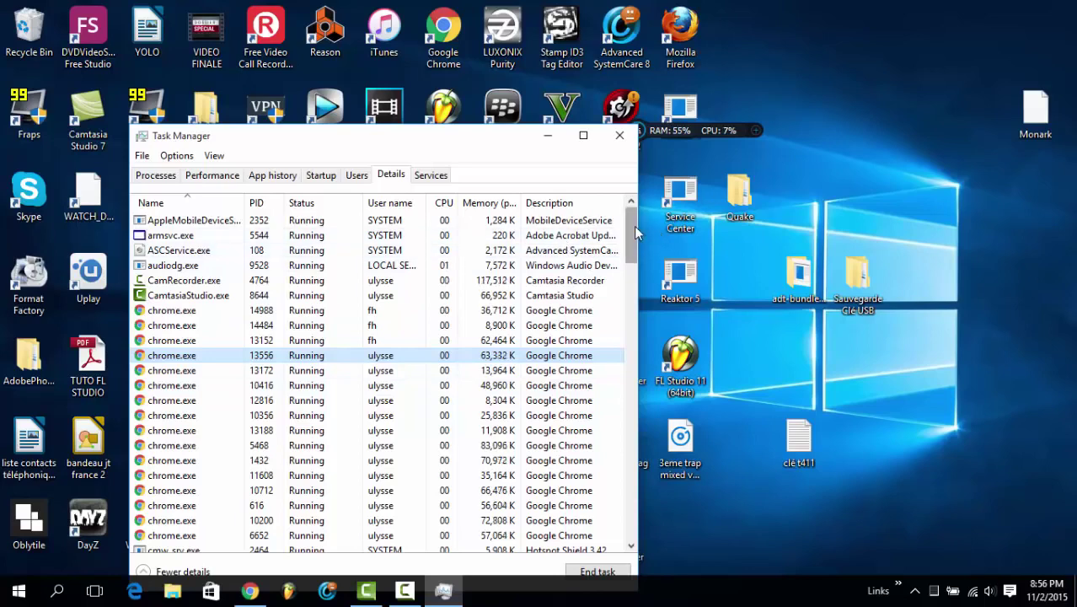
Step: Set the priority of the first chrome.exe process in the list to High, confirm the change and close Task Manager
drag(633, 226, 600, 232)
click(160, 266)
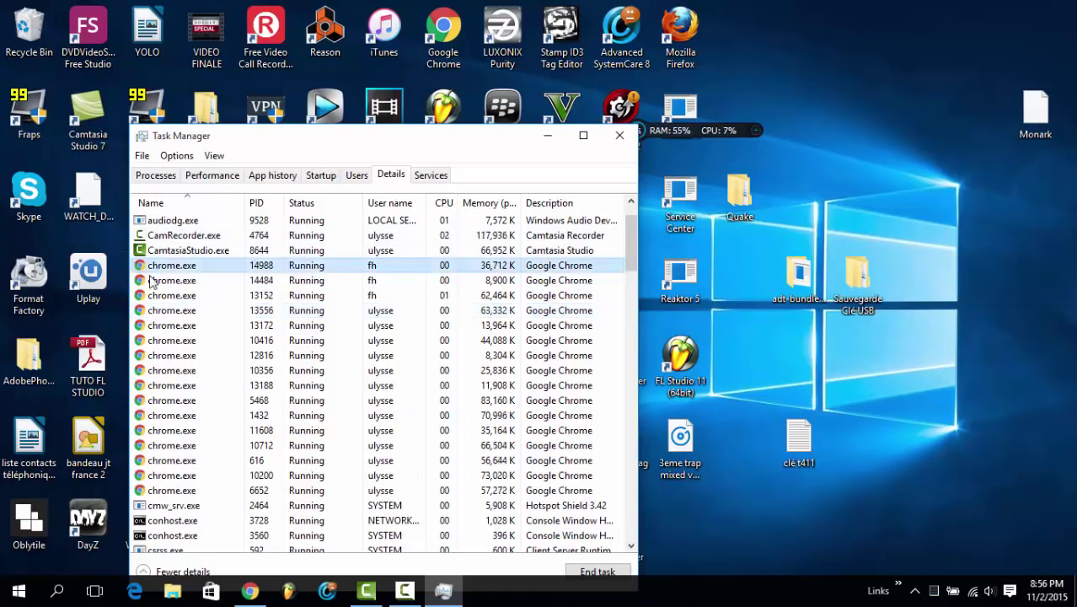
right_click(149, 266)
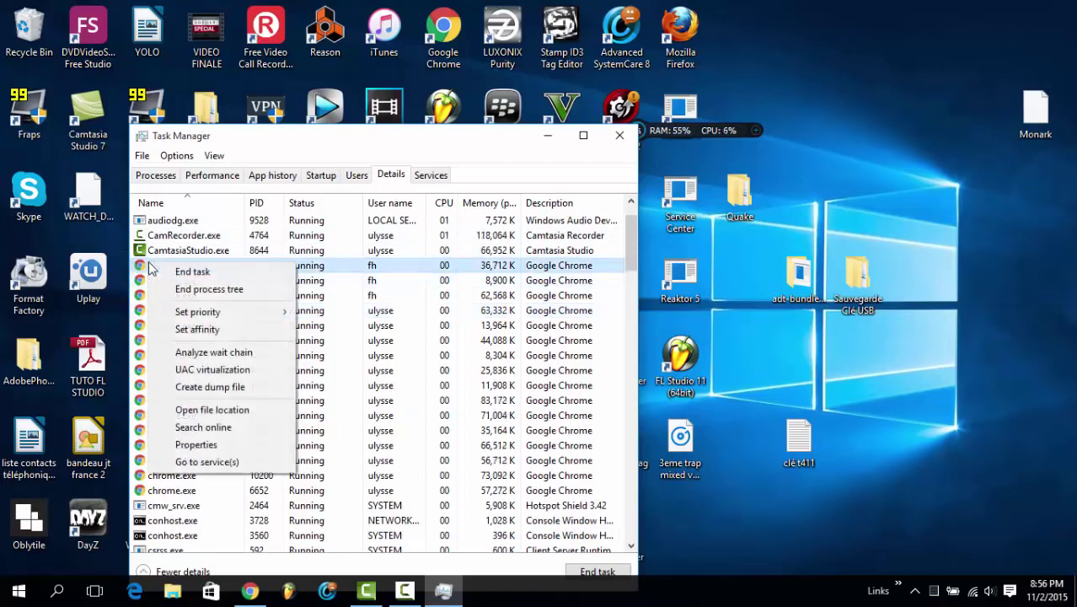
mouse_move(256, 317)
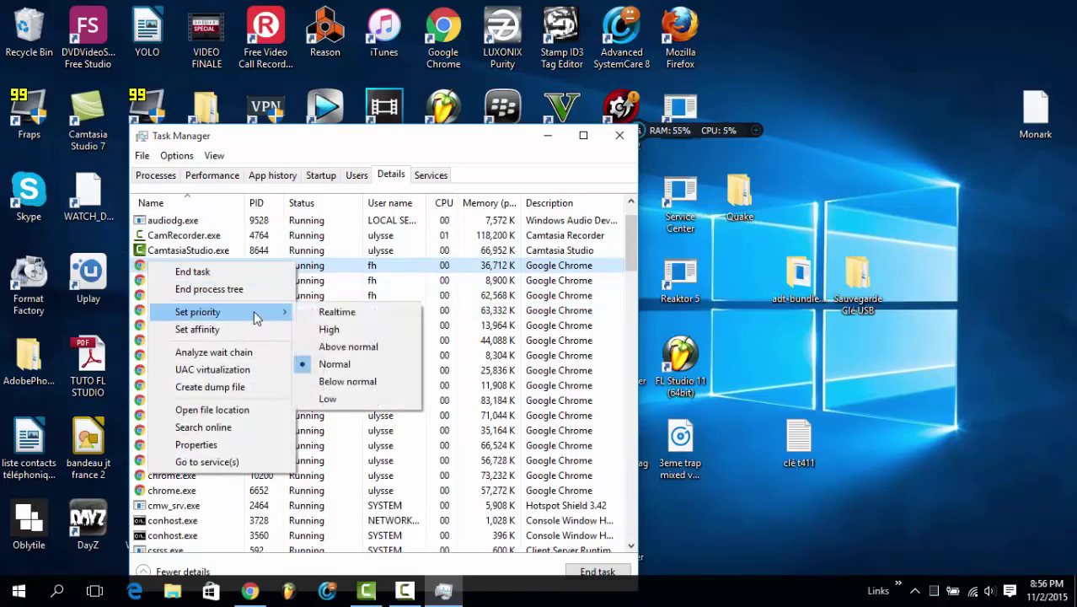
click(347, 333)
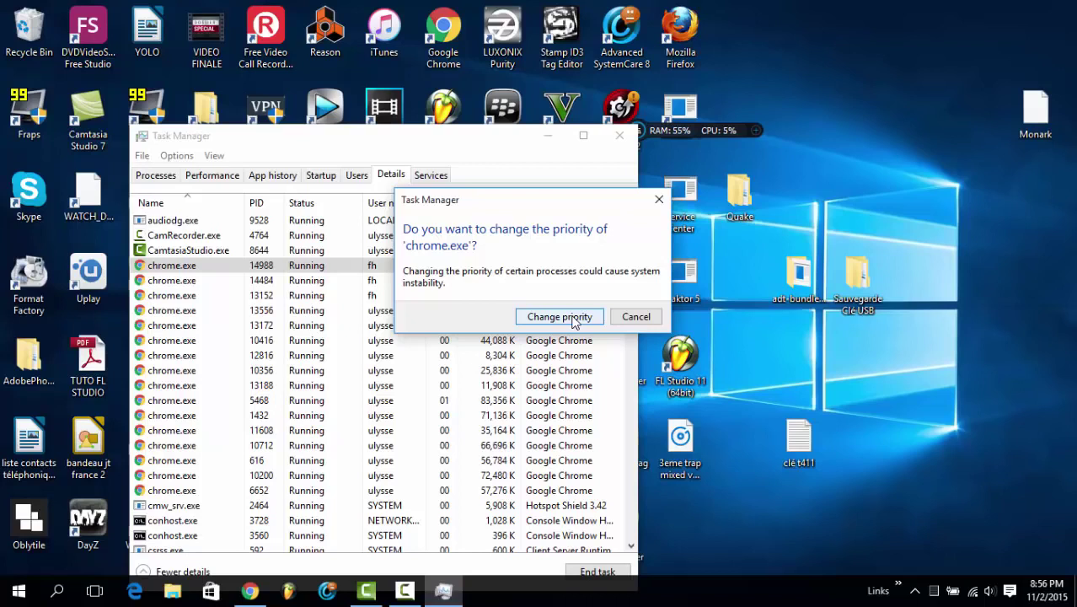
click(572, 321)
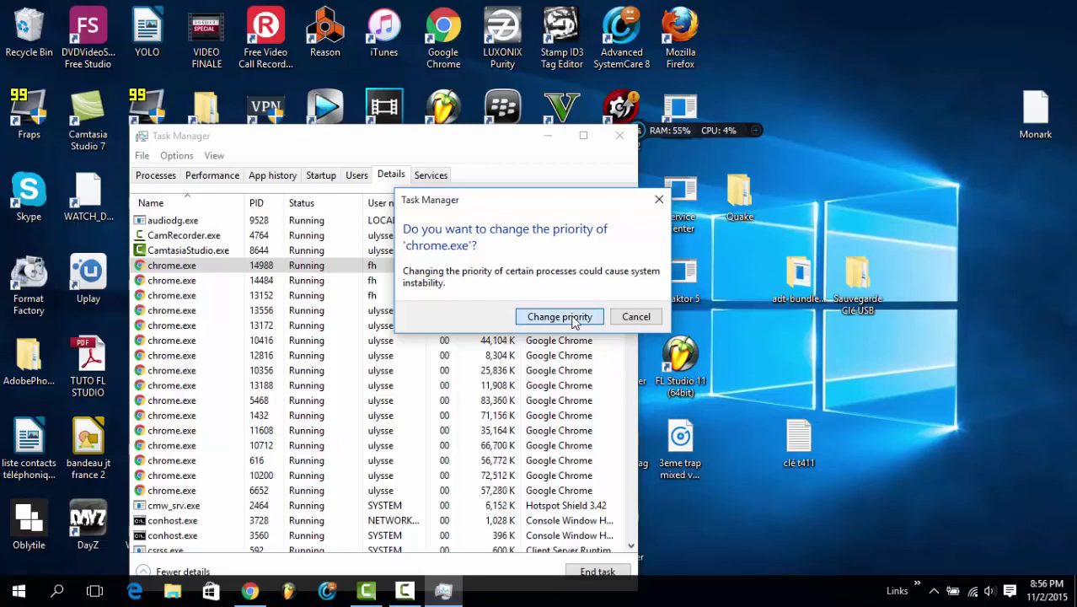
click(572, 321)
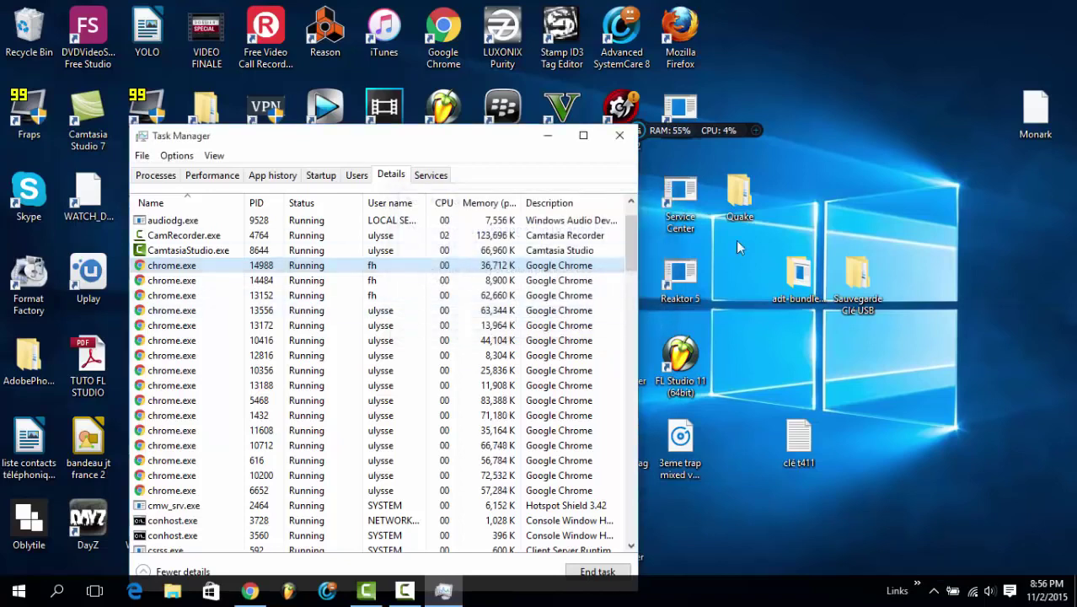
click(620, 137)
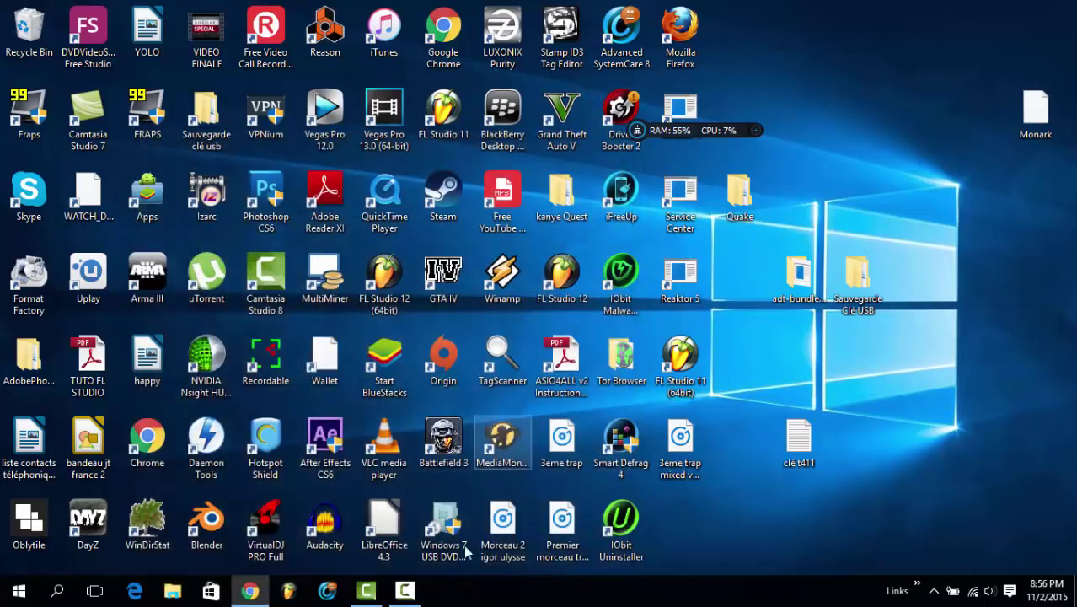
click(408, 593)
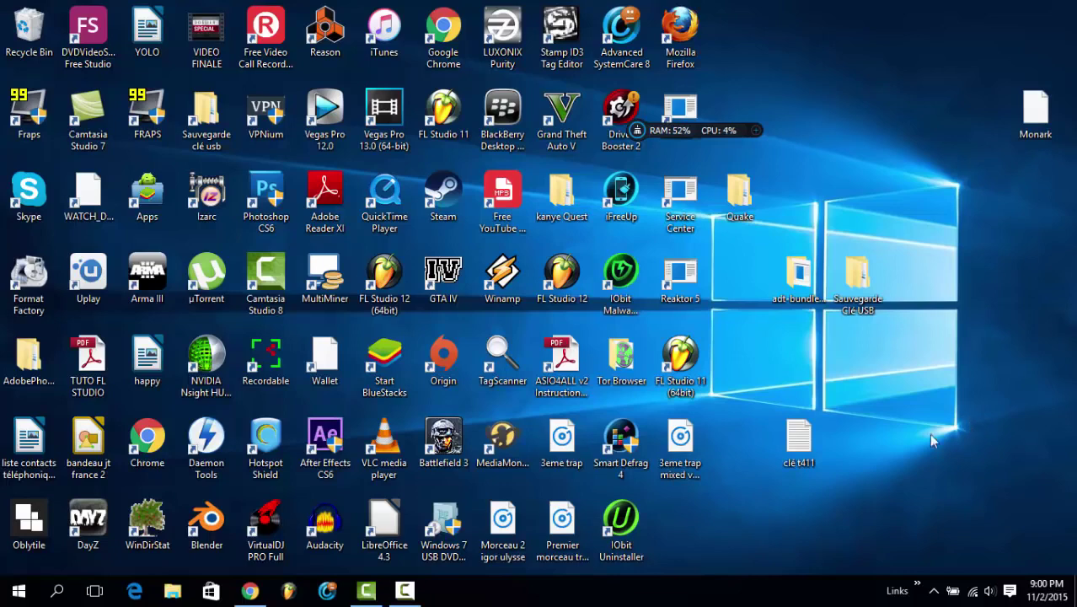
Step: Search Windows for regedit and launch the Registry Editor
click(56, 590)
text(r)
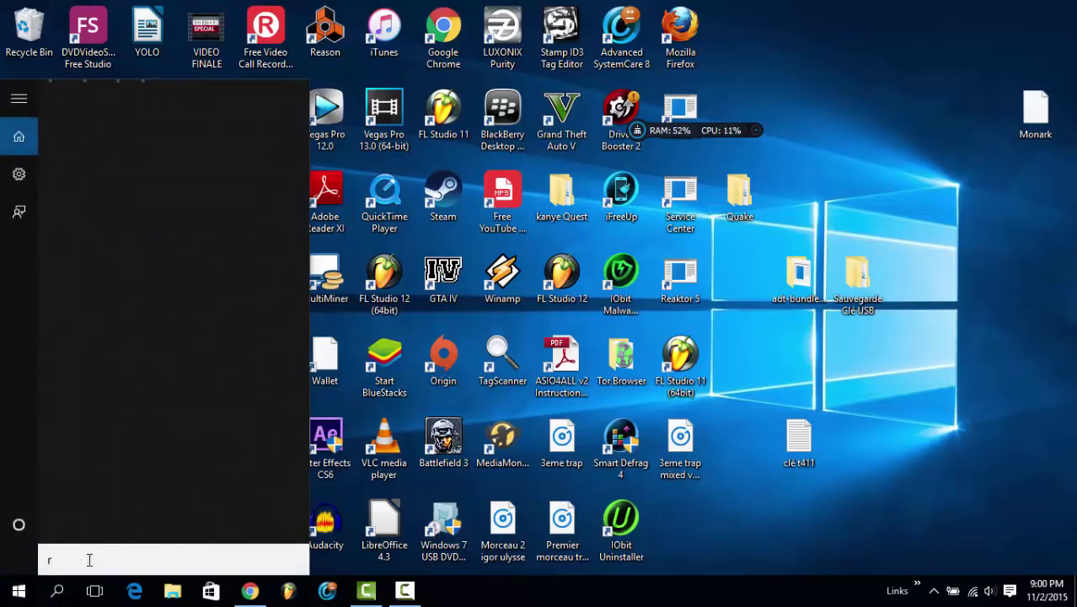
text(egedit)
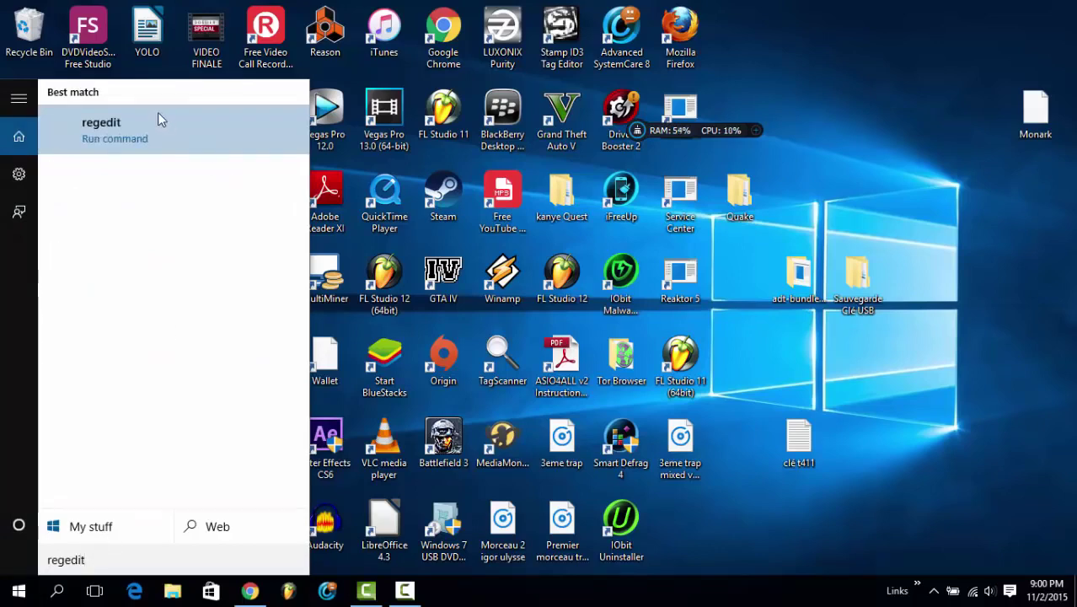
click(163, 124)
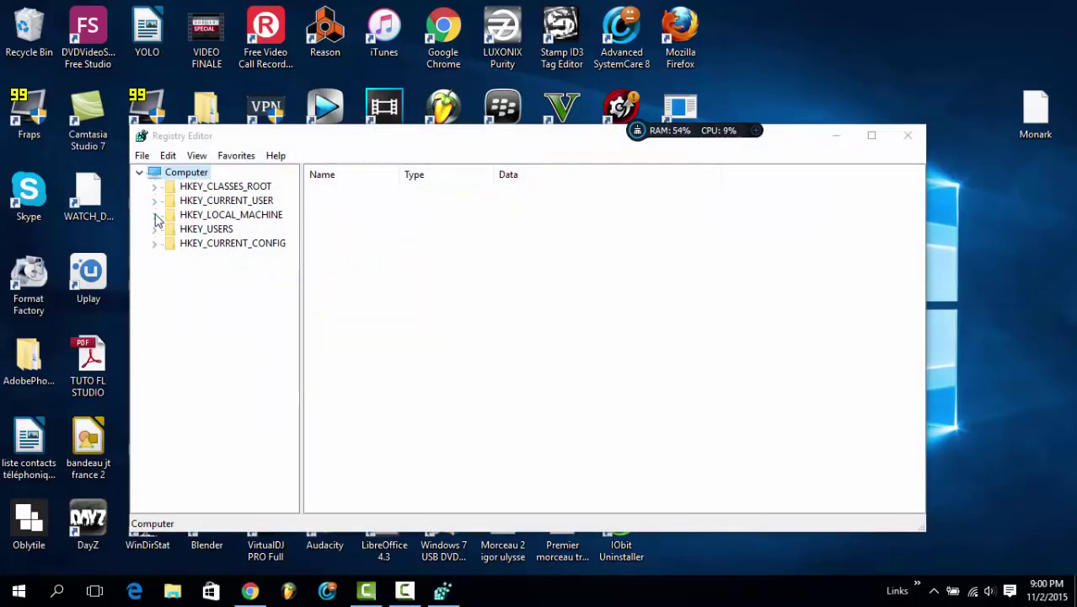
Step: Expand the registry tree down through HKEY_LOCAL_MACHINE\SYSTEM\CurrentControlSet\Control and widen the tree area
click(155, 215)
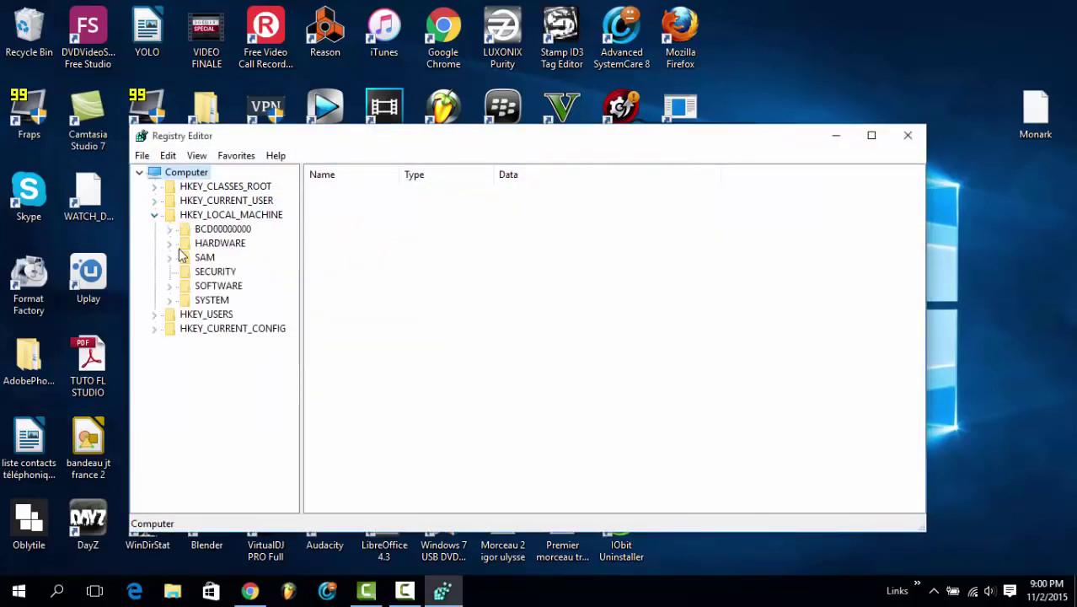
click(170, 301)
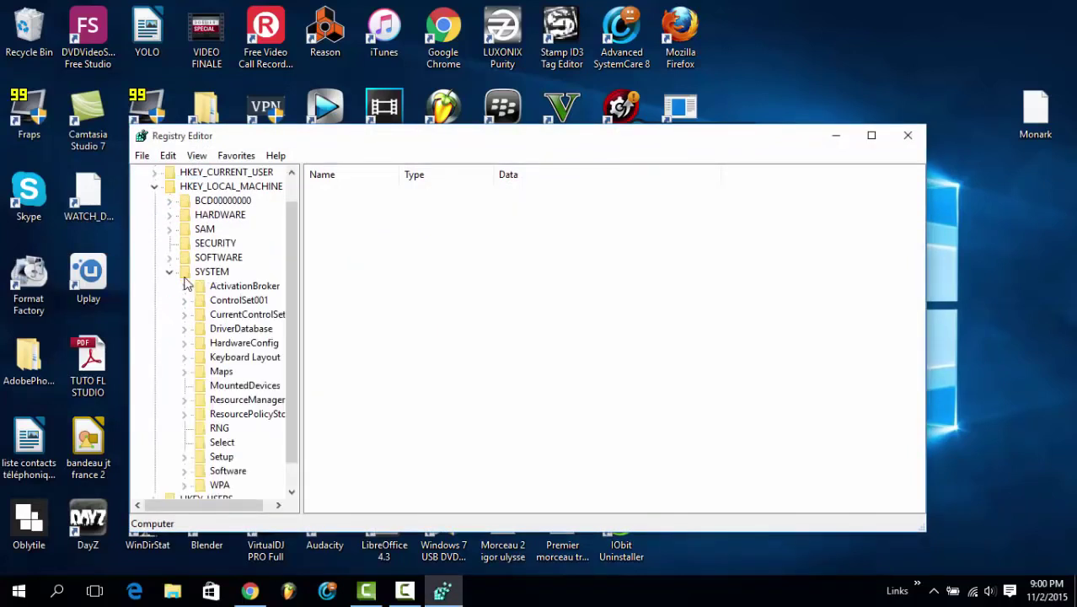
scroll(292, 268, down, 1)
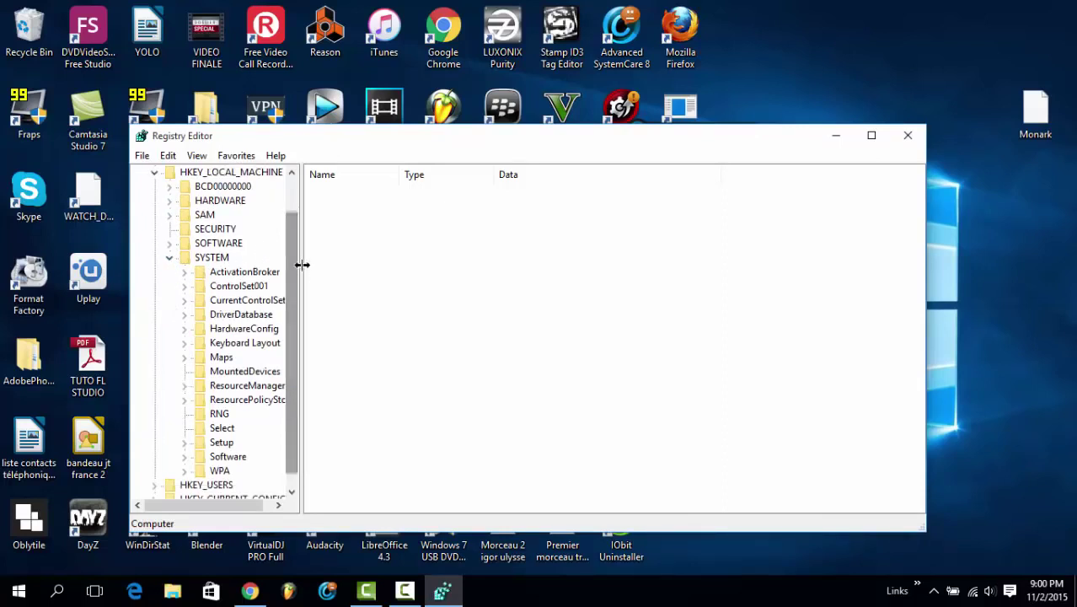
drag(302, 266, 335, 265)
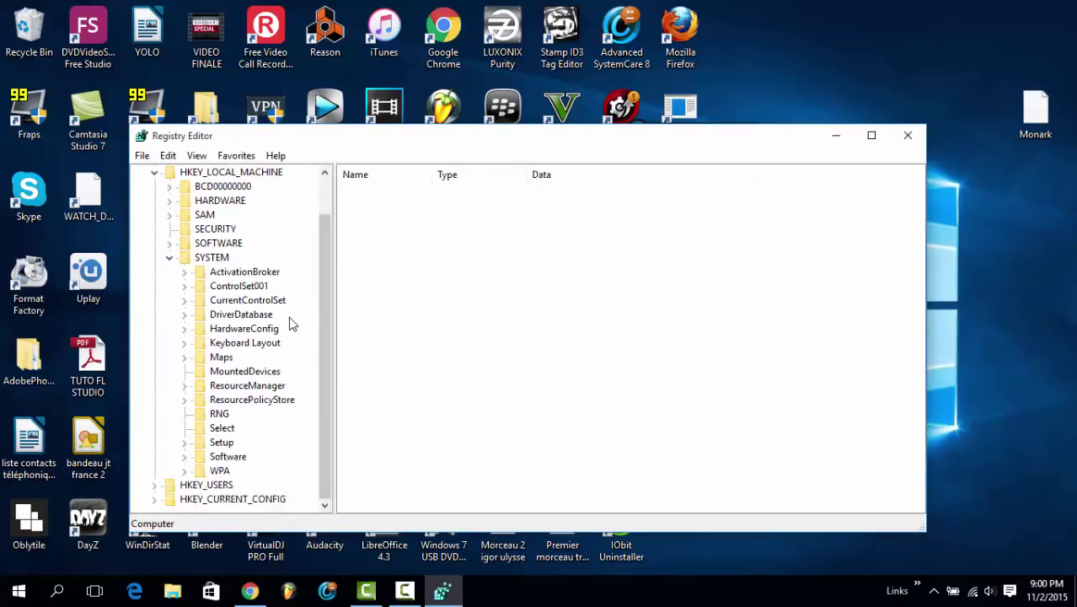
click(184, 300)
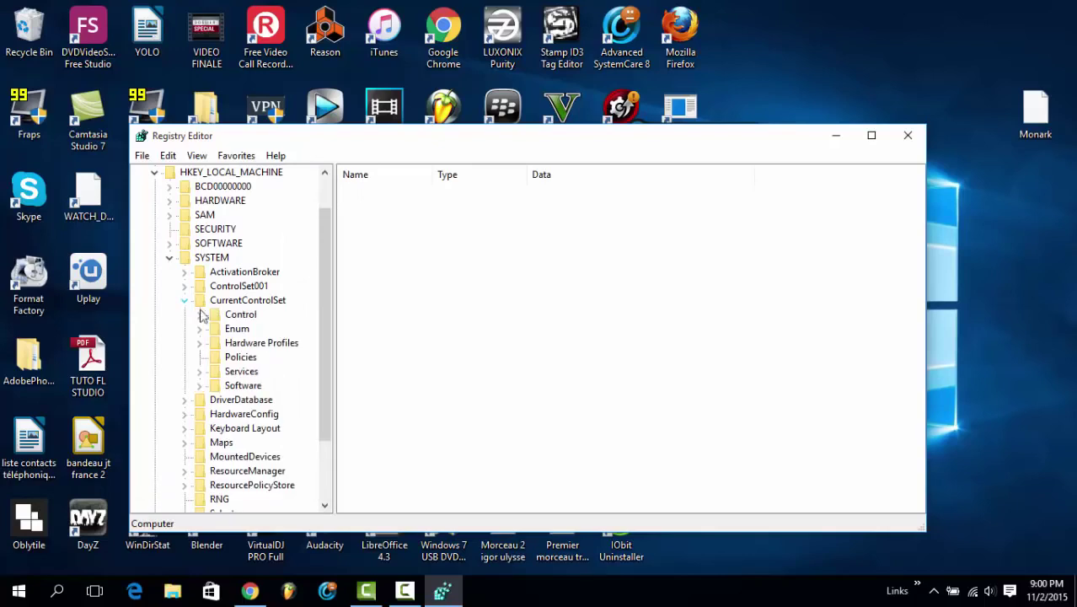
click(199, 314)
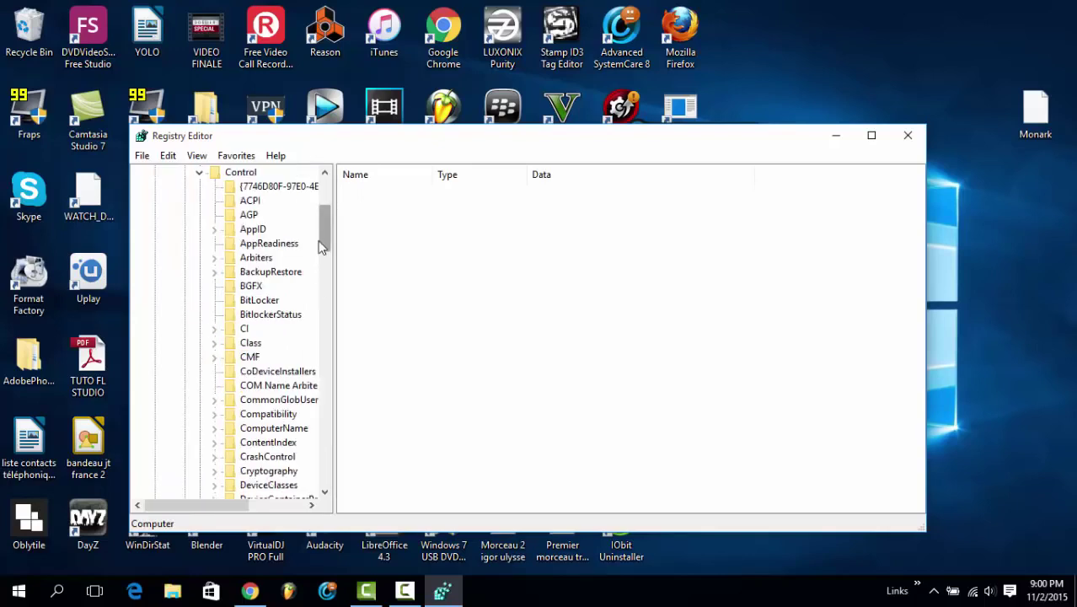
drag(319, 233, 358, 383)
click(405, 592)
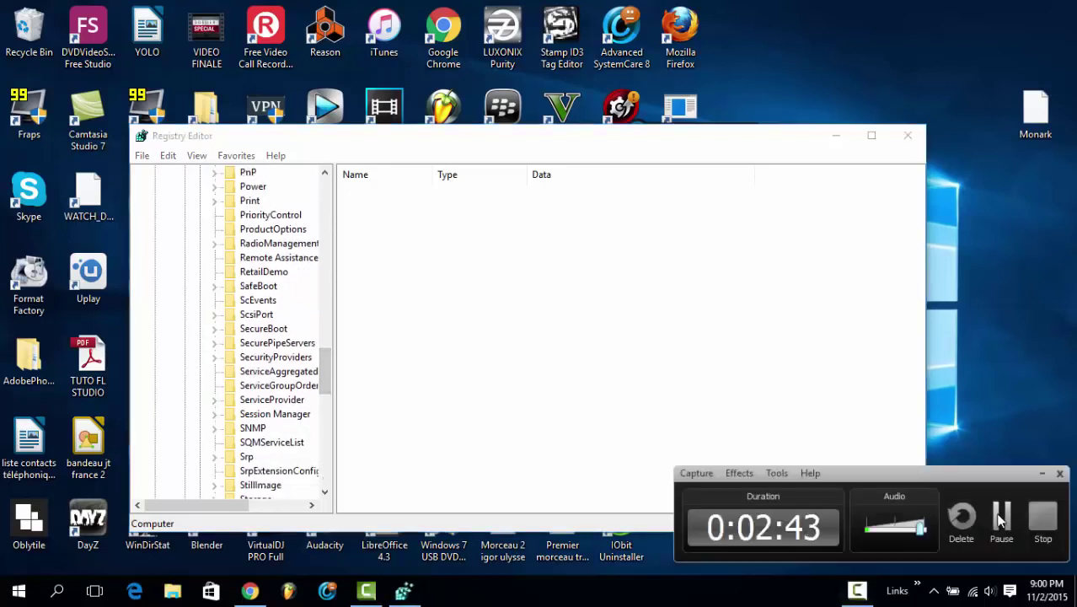
click(1001, 527)
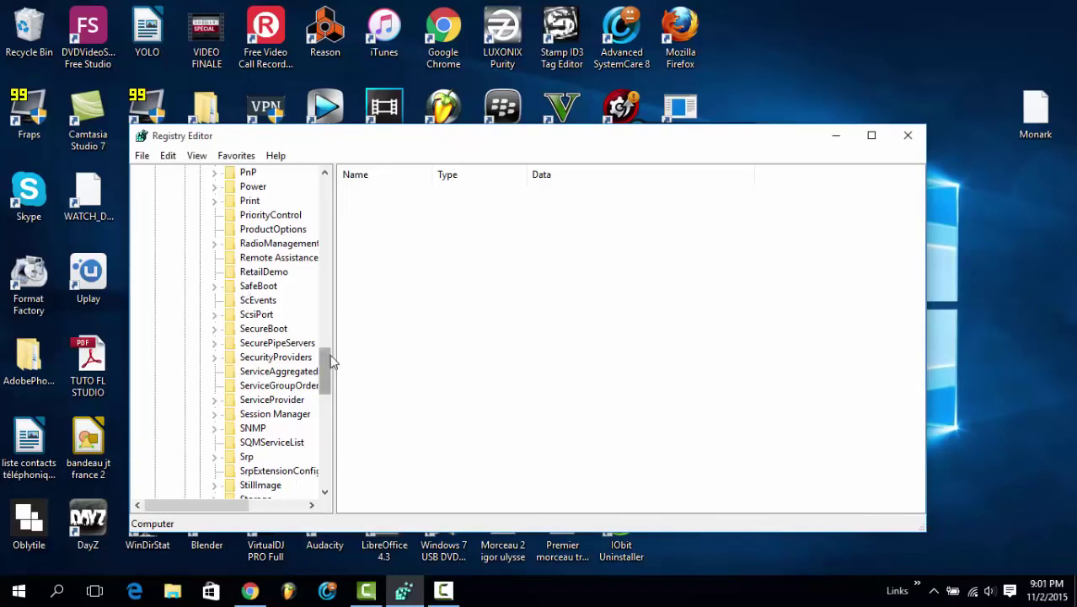
drag(329, 371, 287, 234)
scroll(286, 234, up, 5)
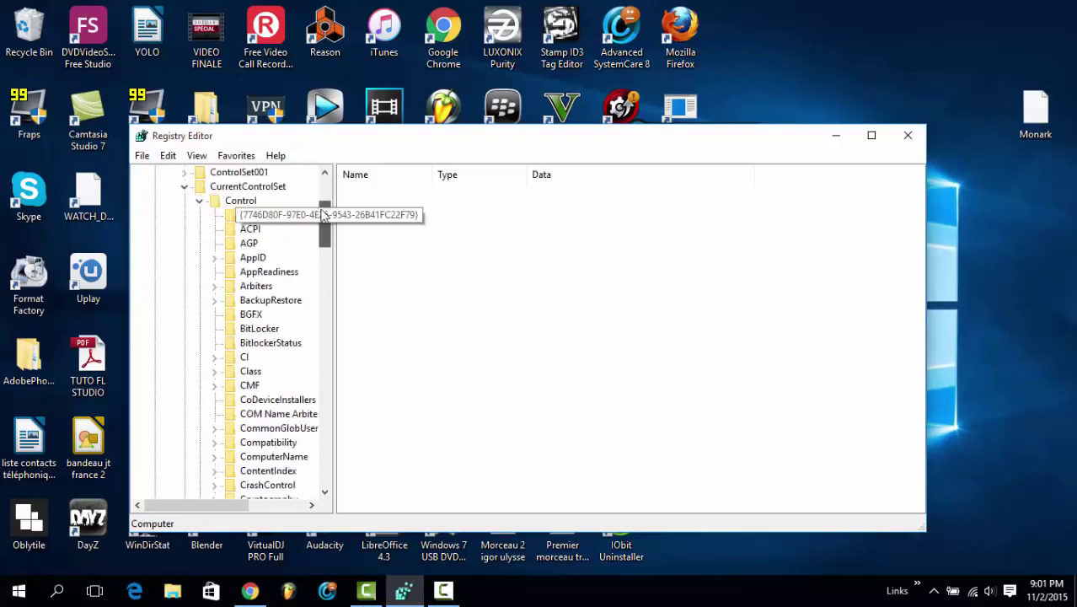
Step: Create a new string value named WaitToKillAppTimeout in the CurrentControlSet\Control key
click(240, 286)
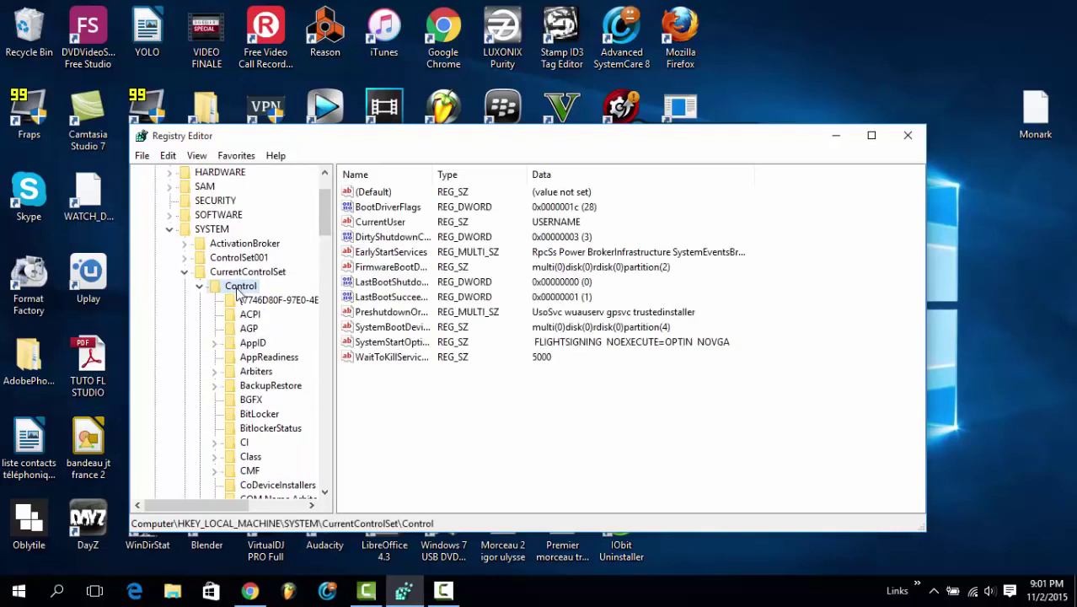
click(169, 157)
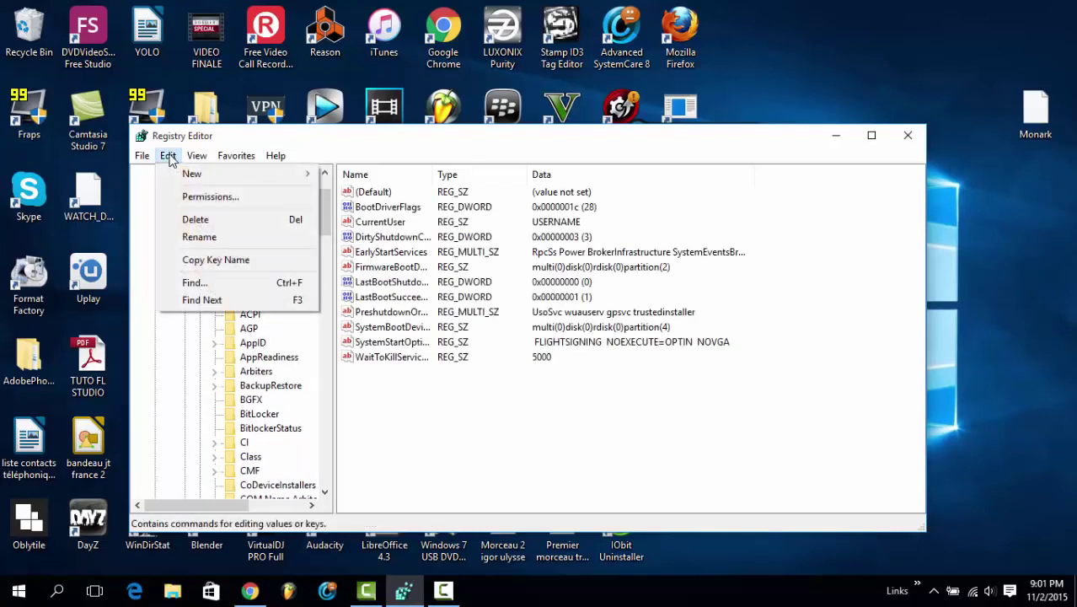
mouse_move(197, 176)
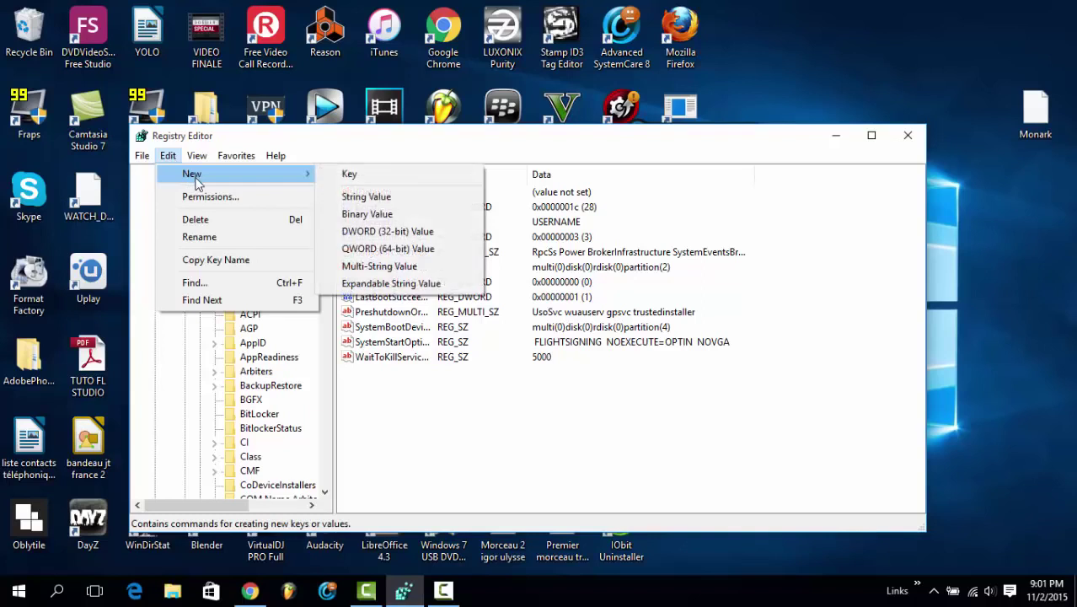
click(374, 200)
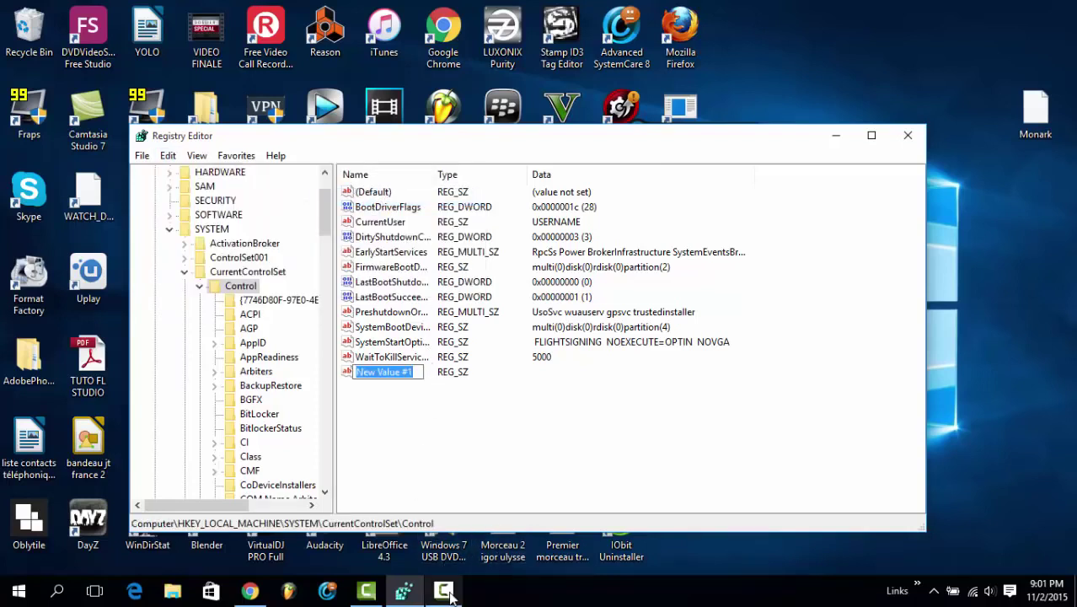
mouse_move(451, 597)
text(W)
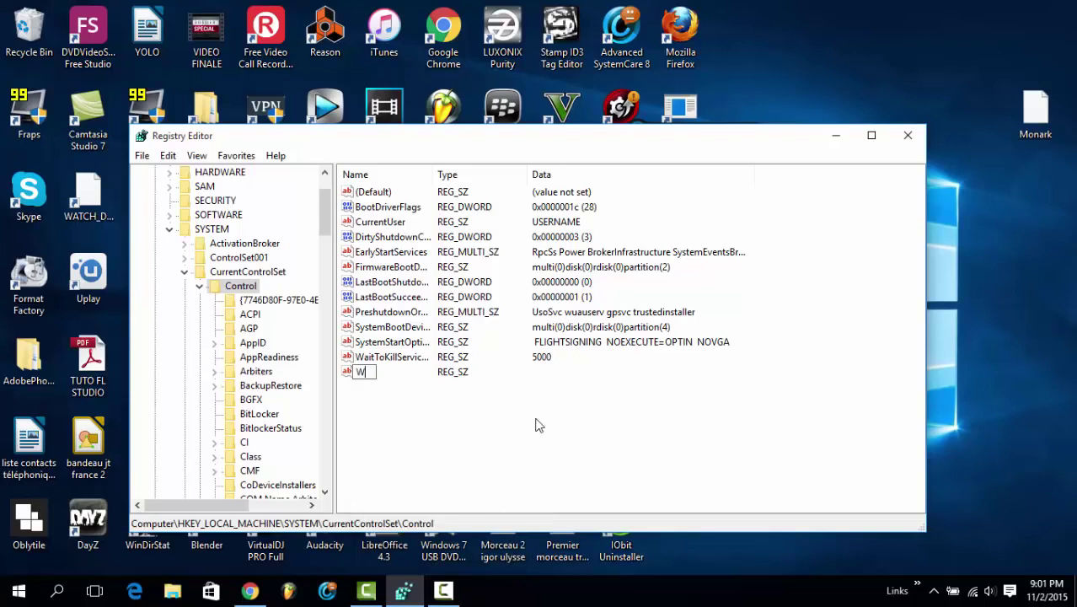
text(aitToKillAppTime)
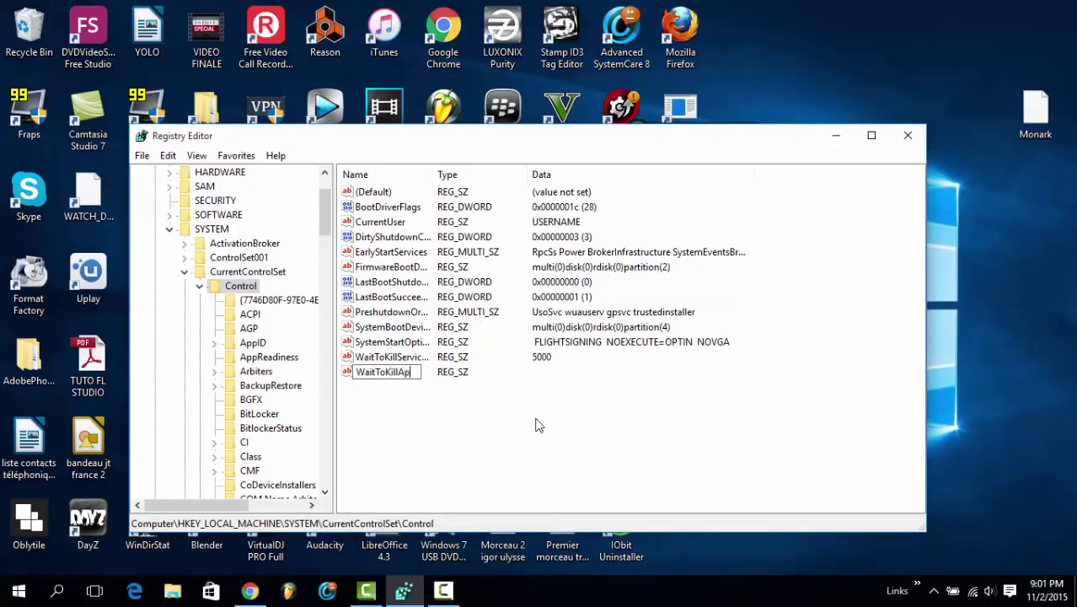
text(out)
Step: Set the value data of the WaitToKillAppTimeout string in the Control key to 2000
click(442, 590)
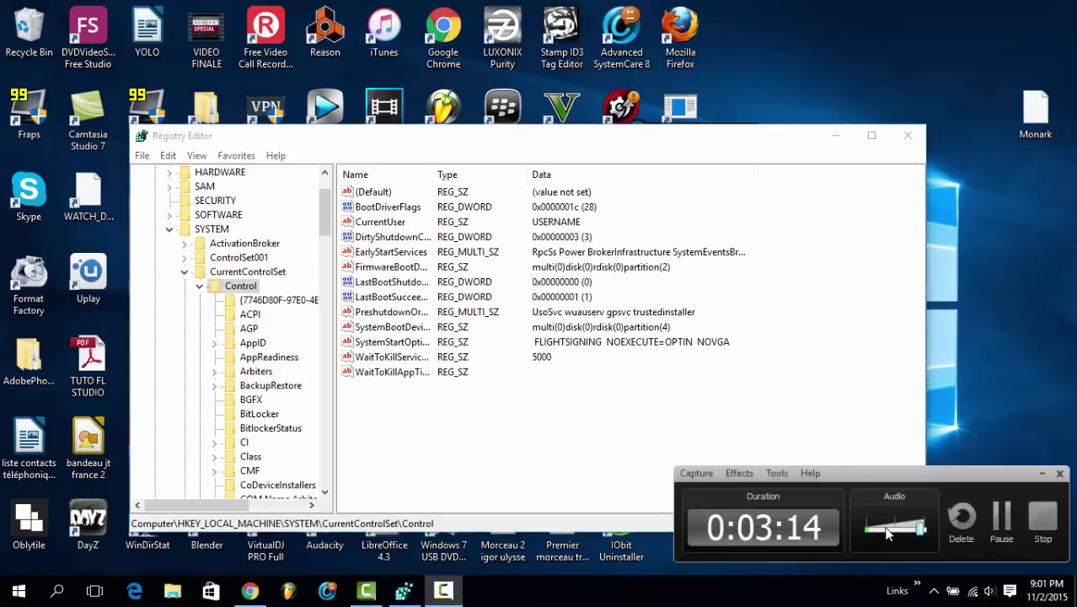
click(1005, 521)
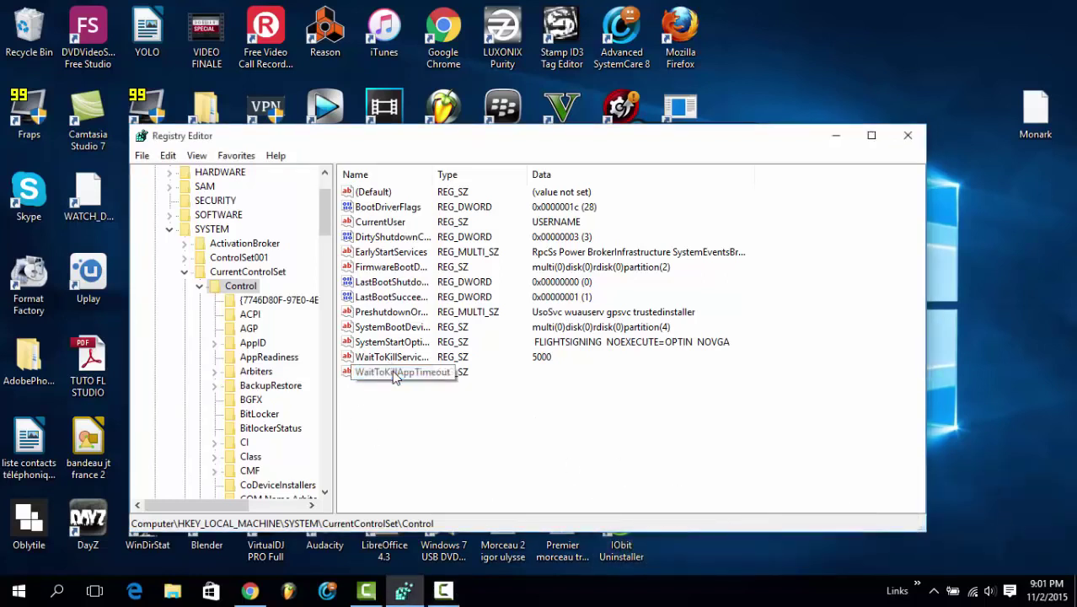
right_click(392, 372)
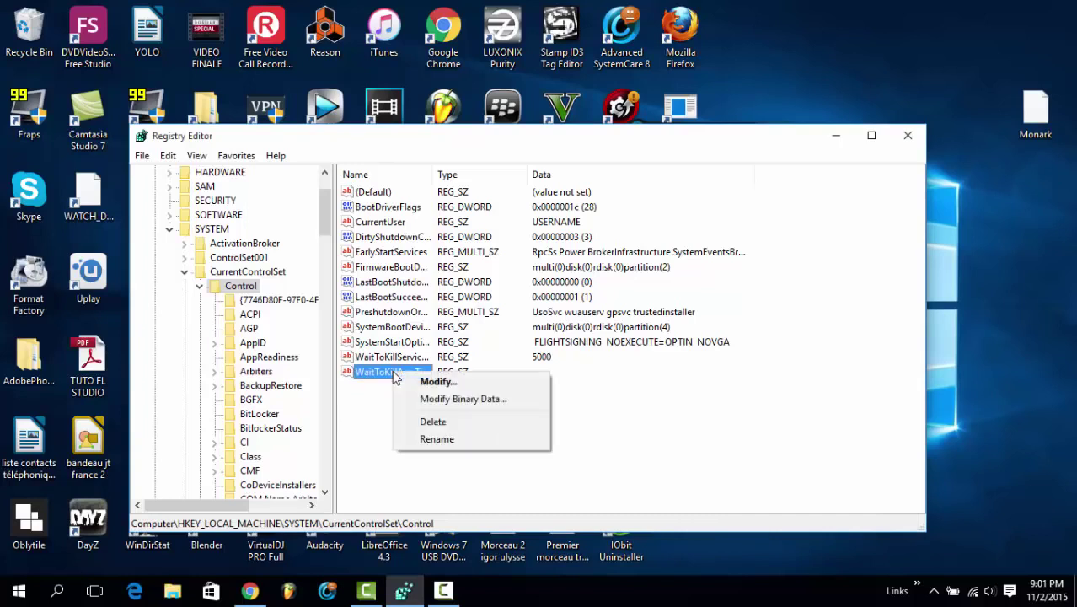
click(434, 380)
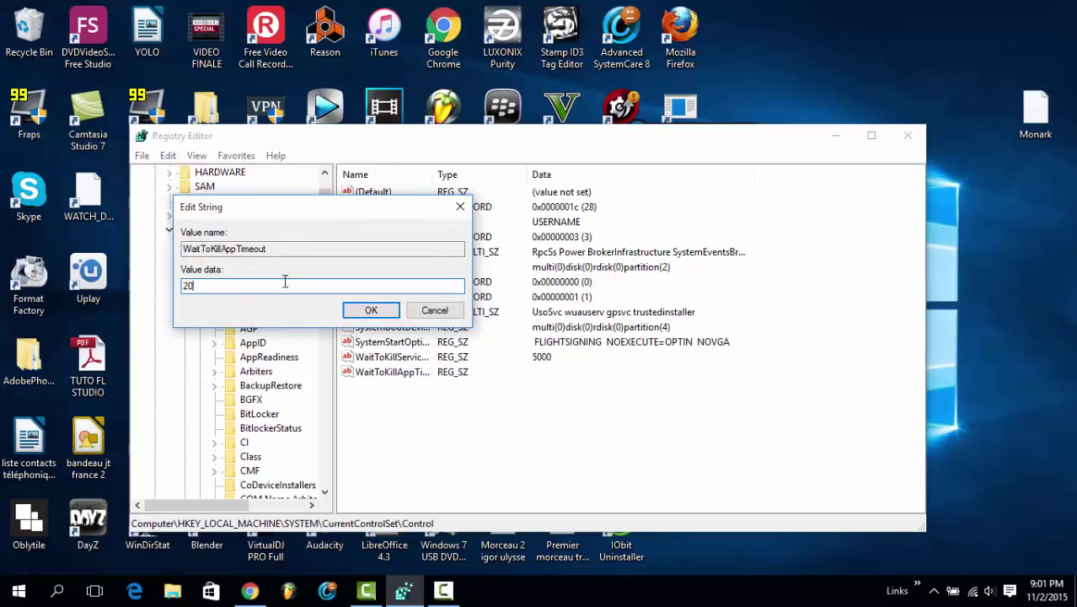
click(367, 314)
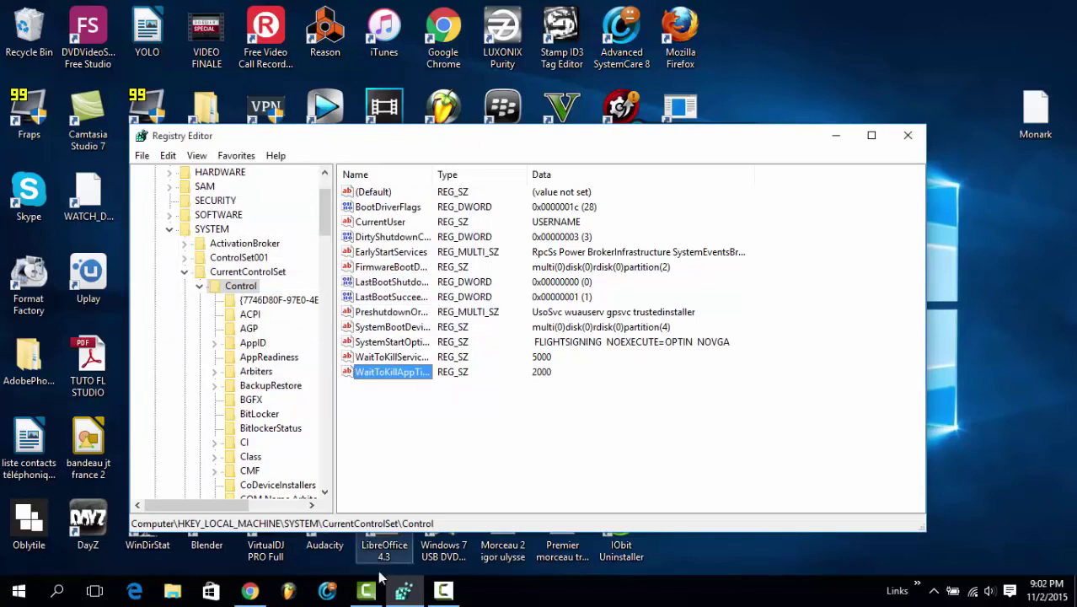
click(404, 591)
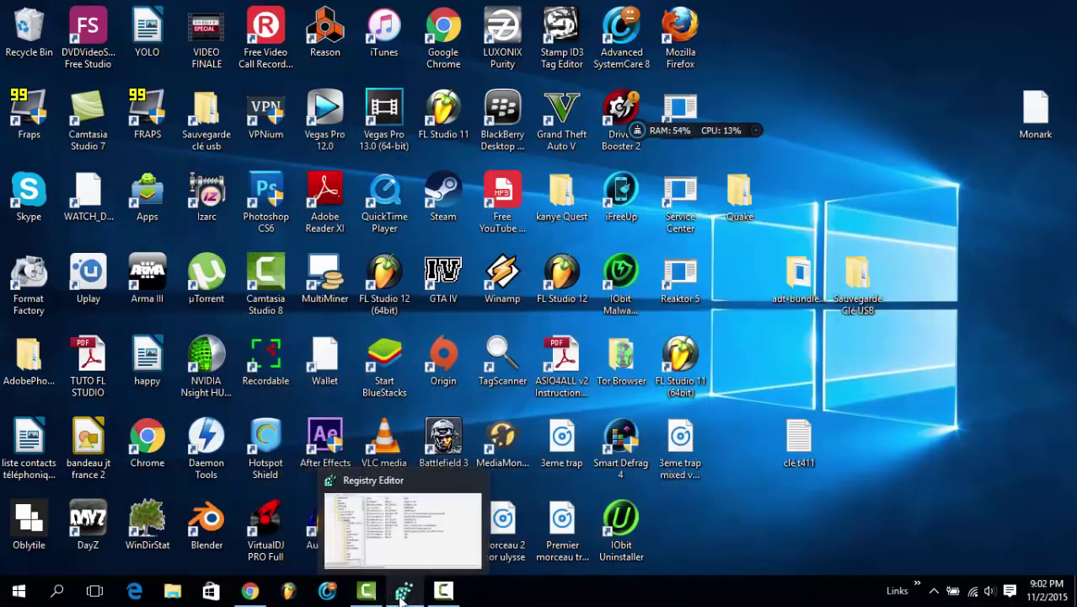
click(375, 595)
click(375, 595)
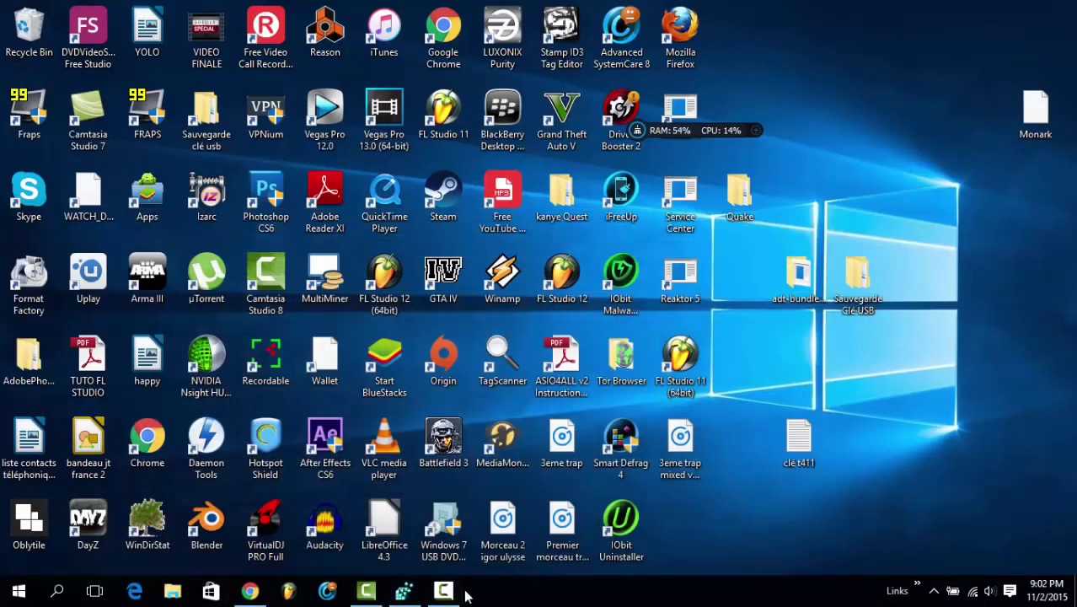
click(442, 590)
click(1014, 515)
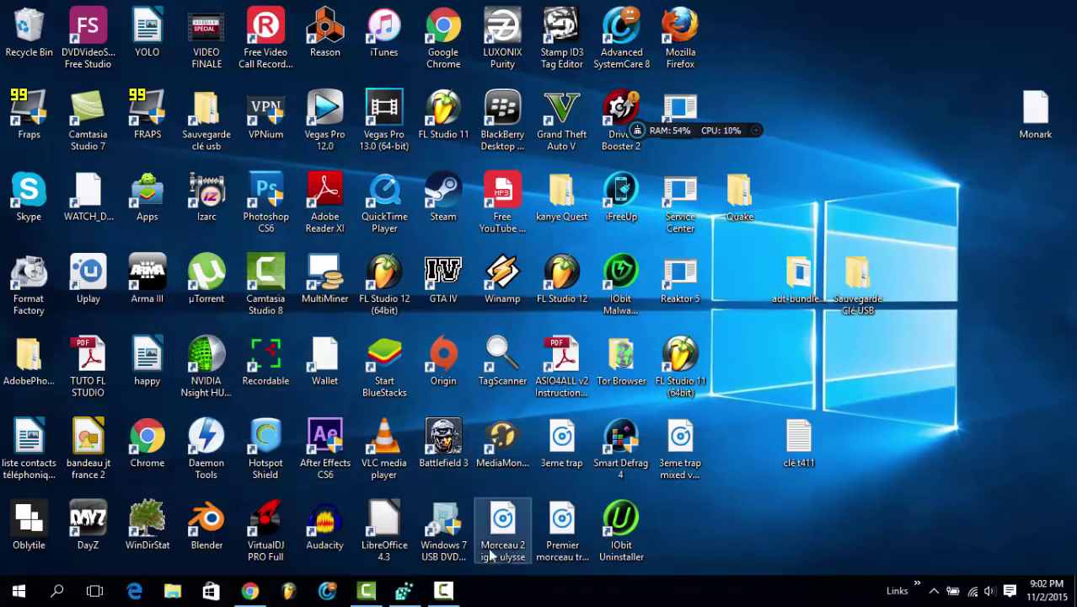
mouse_move(364, 591)
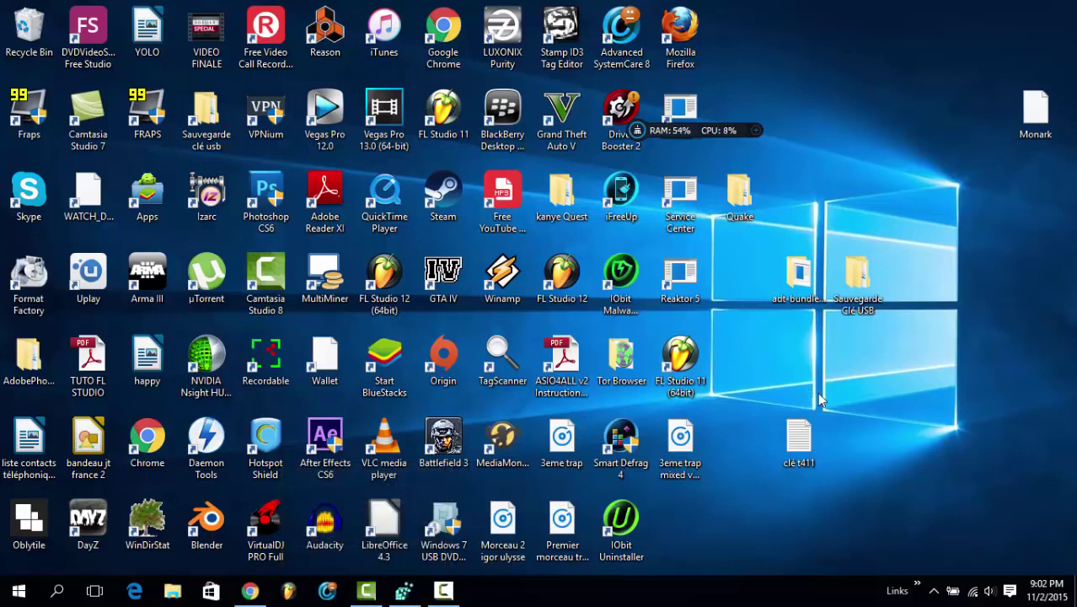
click(404, 592)
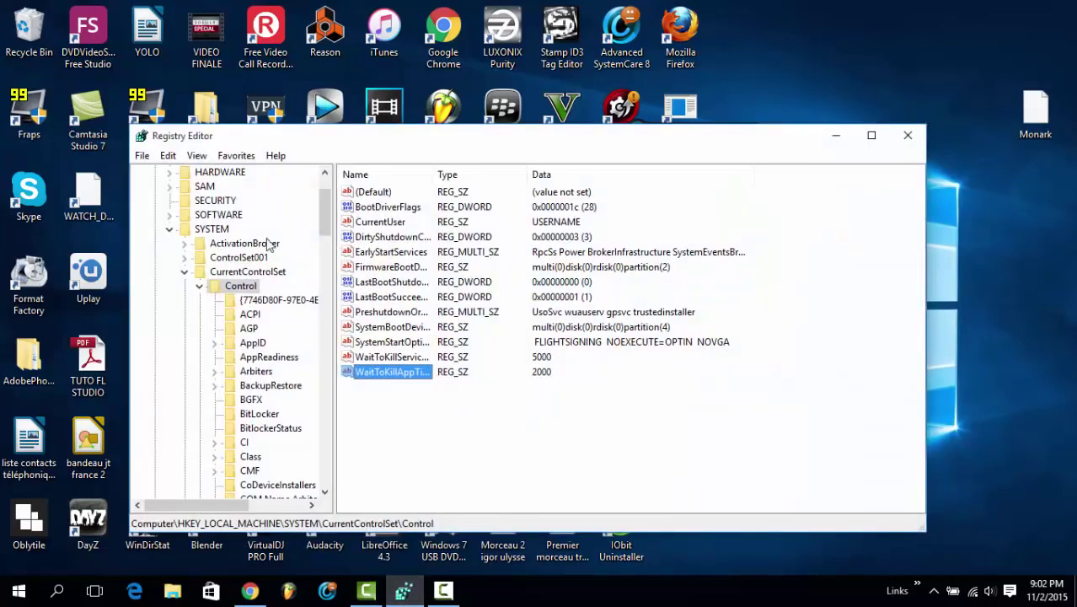
Step: Try to create a new string value named WaitToKillServiceTimeout in the CurrentControlSet\Control key
click(244, 287)
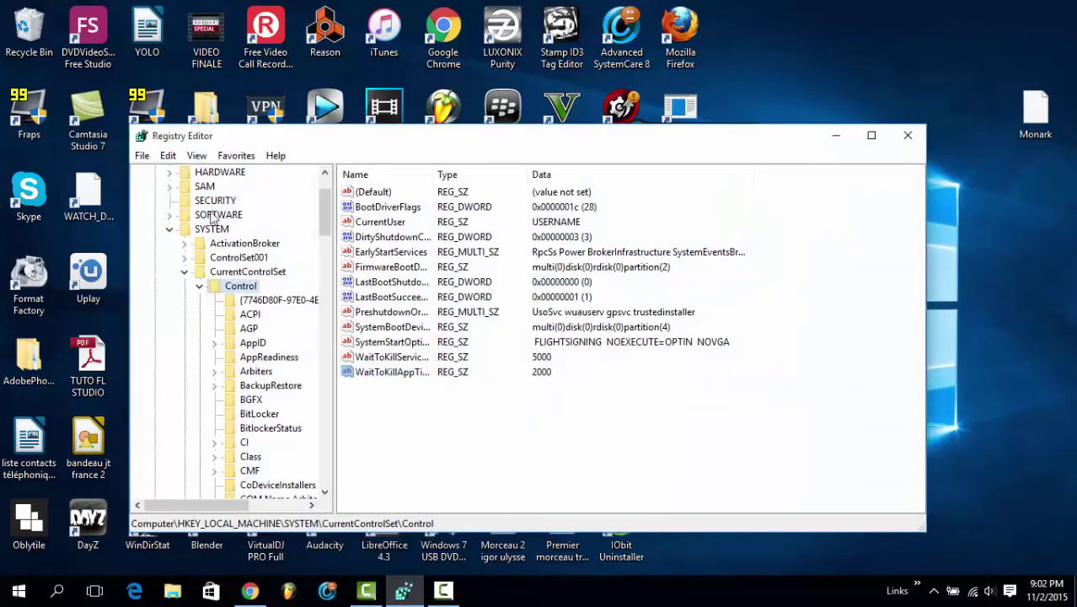
click(169, 159)
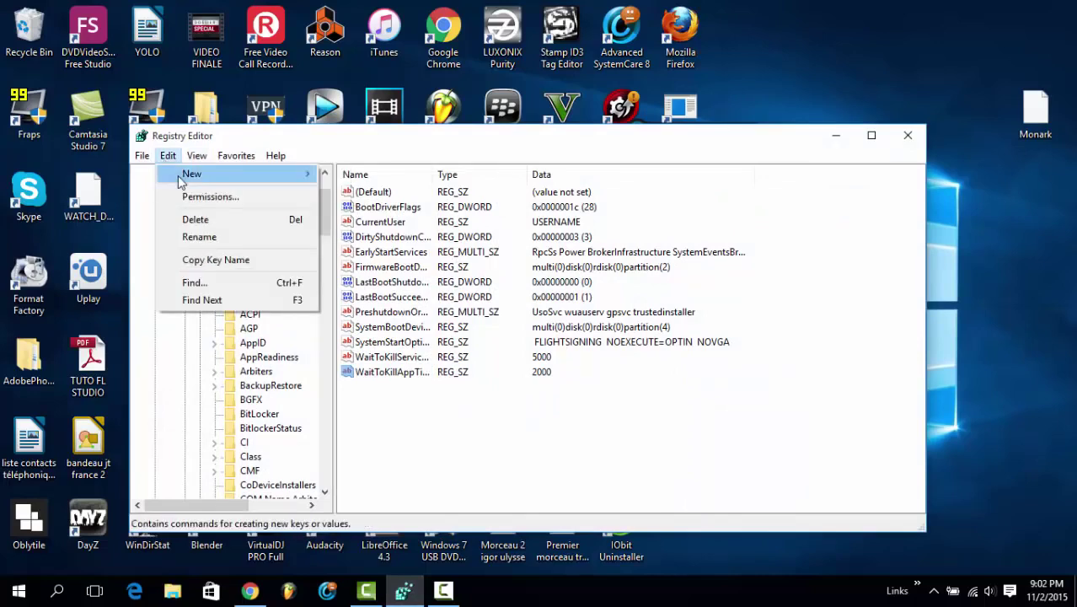
mouse_move(179, 177)
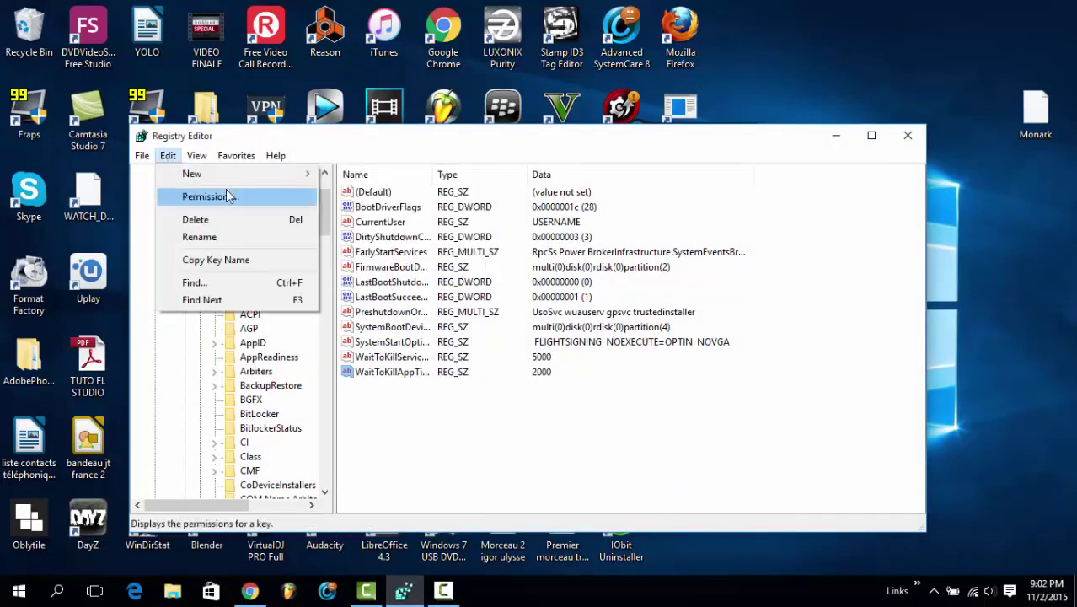
click(337, 198)
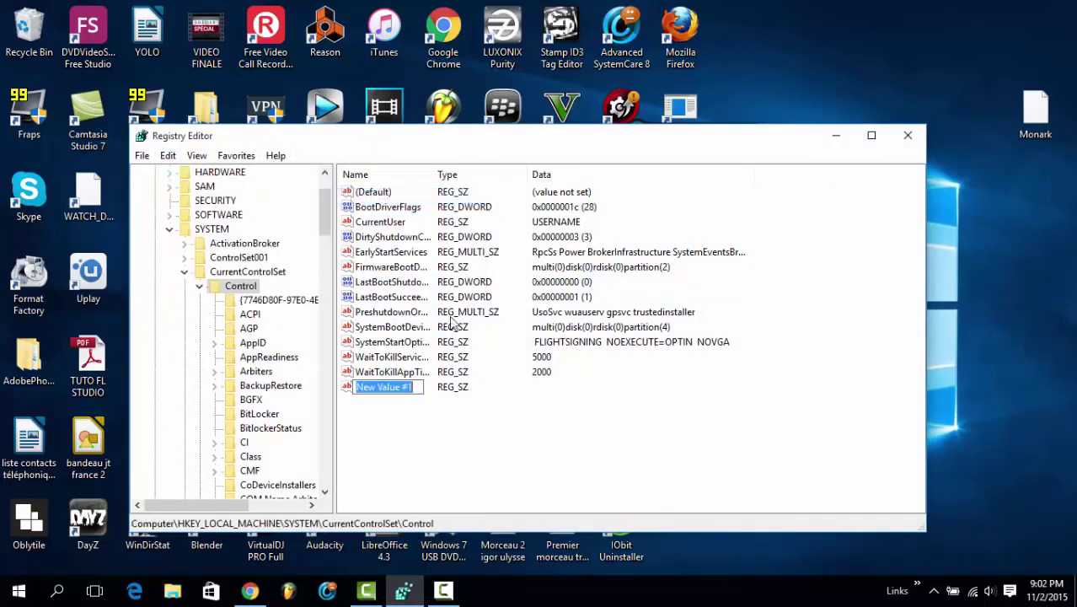
text(Wait)
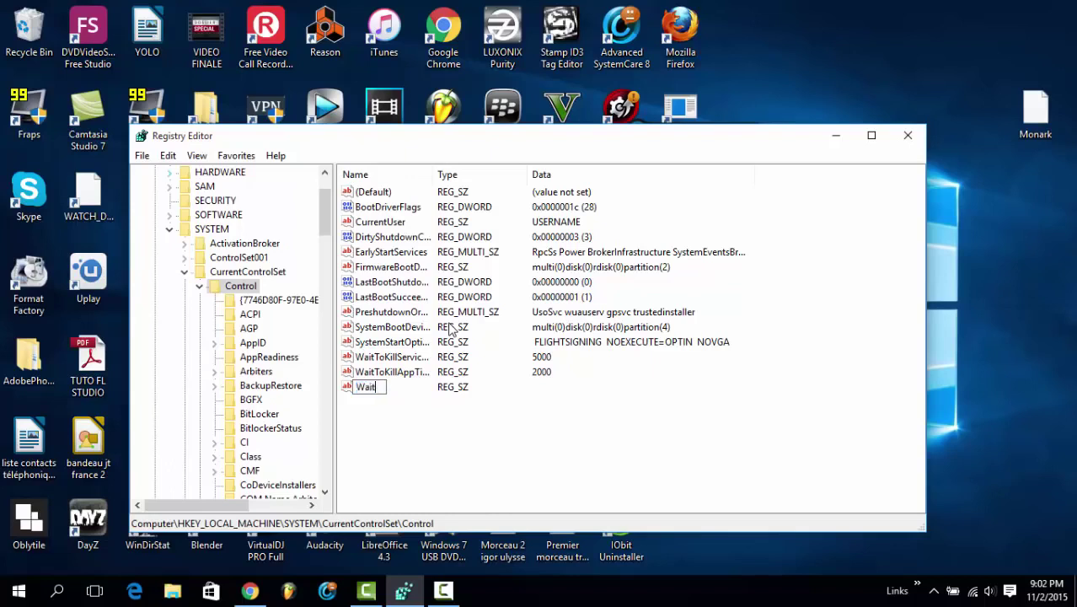
text(ToKillServiceTimeou)
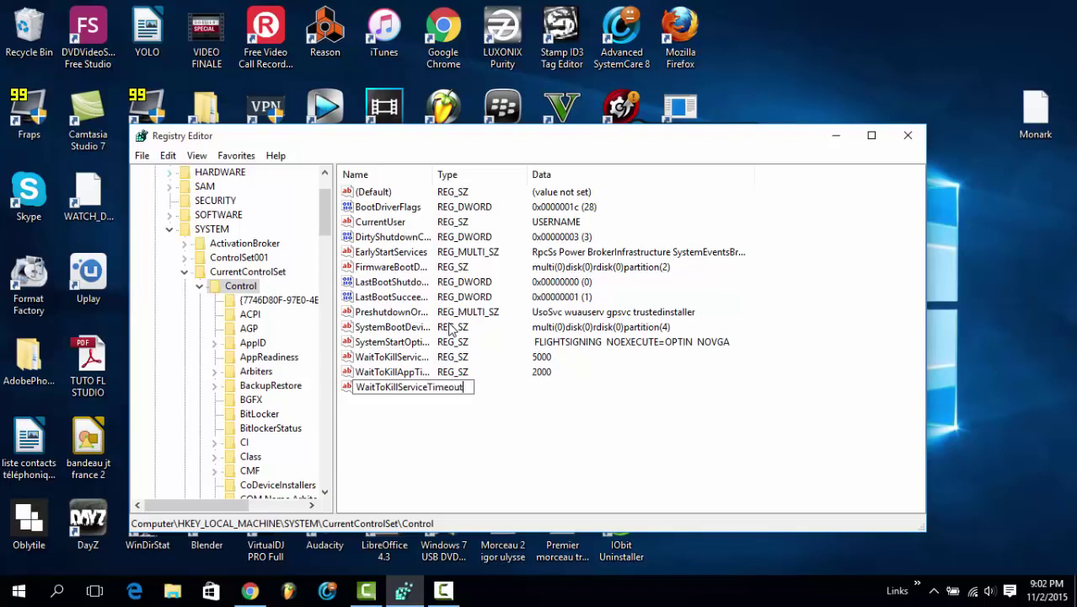
text(t)
key(Return)
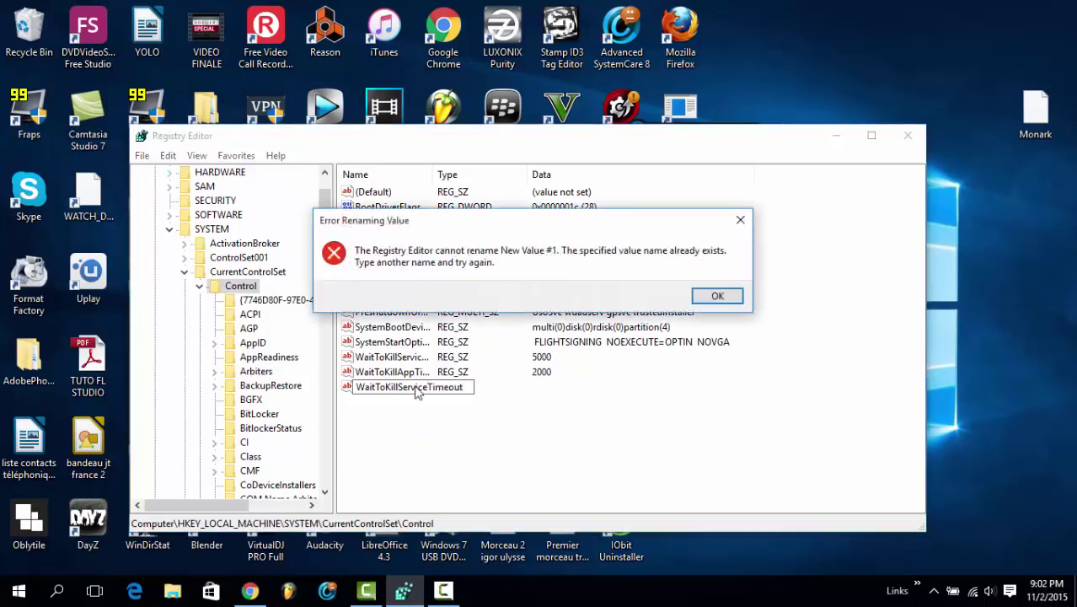
click(717, 301)
Step: Try to change the name of the newly added string value from its Edit String dialog, then dismiss the dialog
double_click(406, 387)
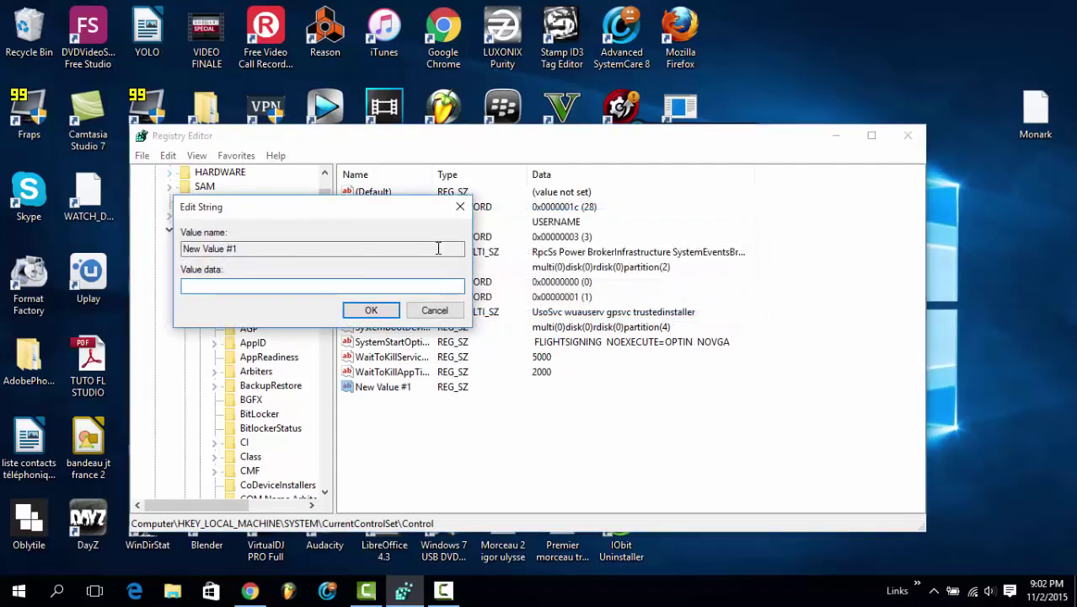
drag(438, 248, 182, 249)
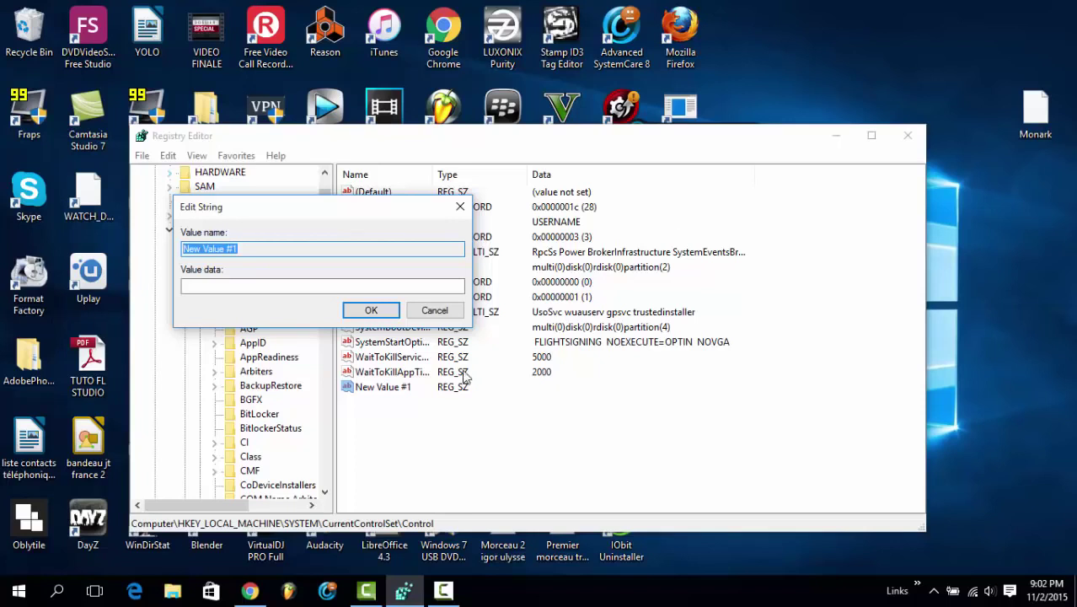
click(460, 205)
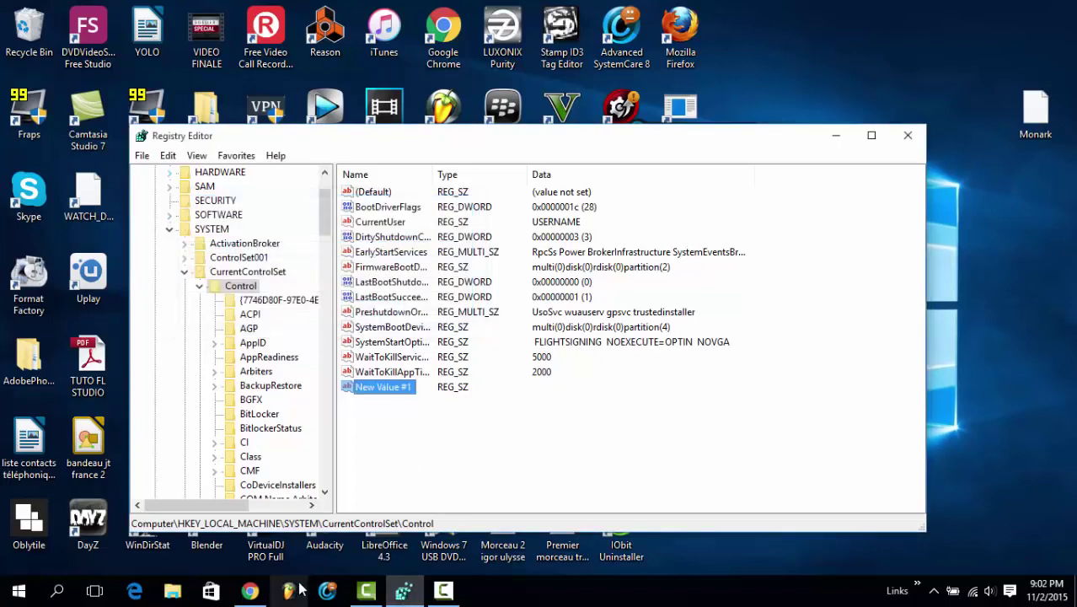
click(403, 590)
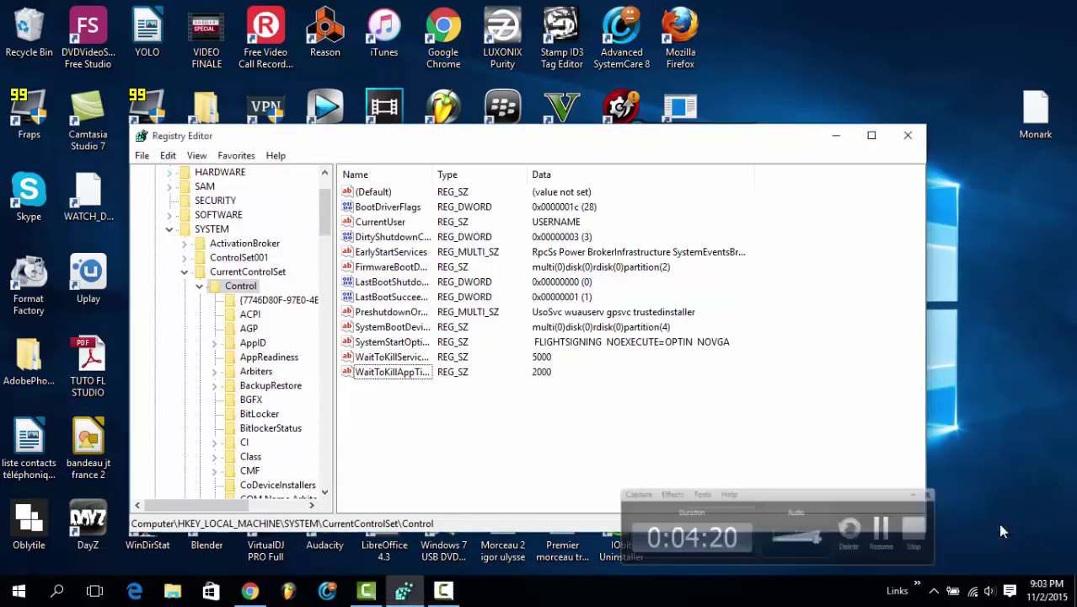
Step: Try again to add a string value named WaitToKillServiceTimeout to the Control key
click(253, 287)
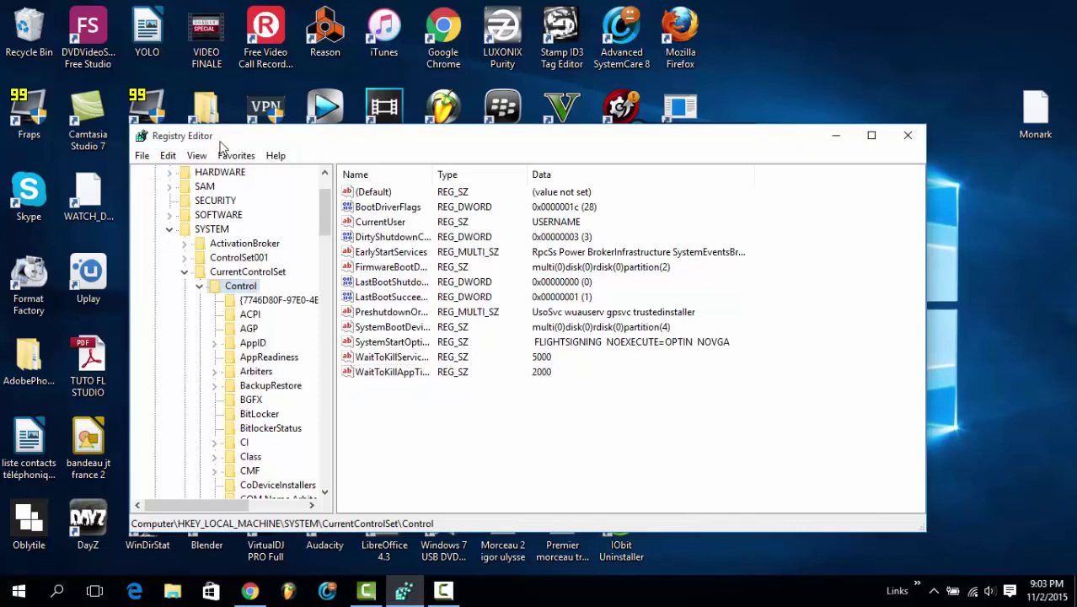
click(169, 155)
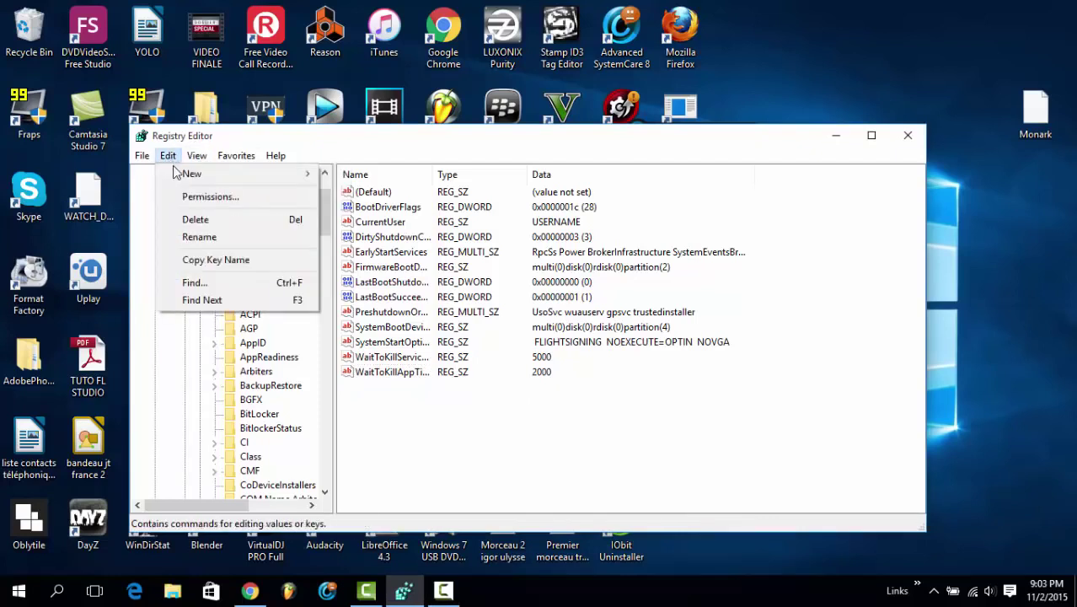
mouse_move(176, 173)
click(352, 196)
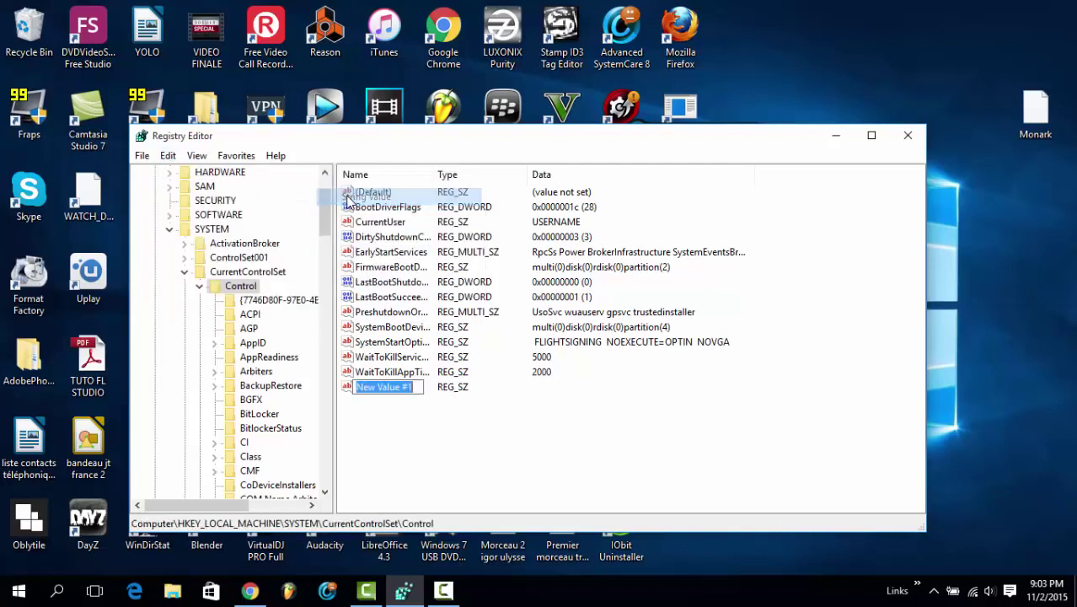
text(WaitToKillServi)
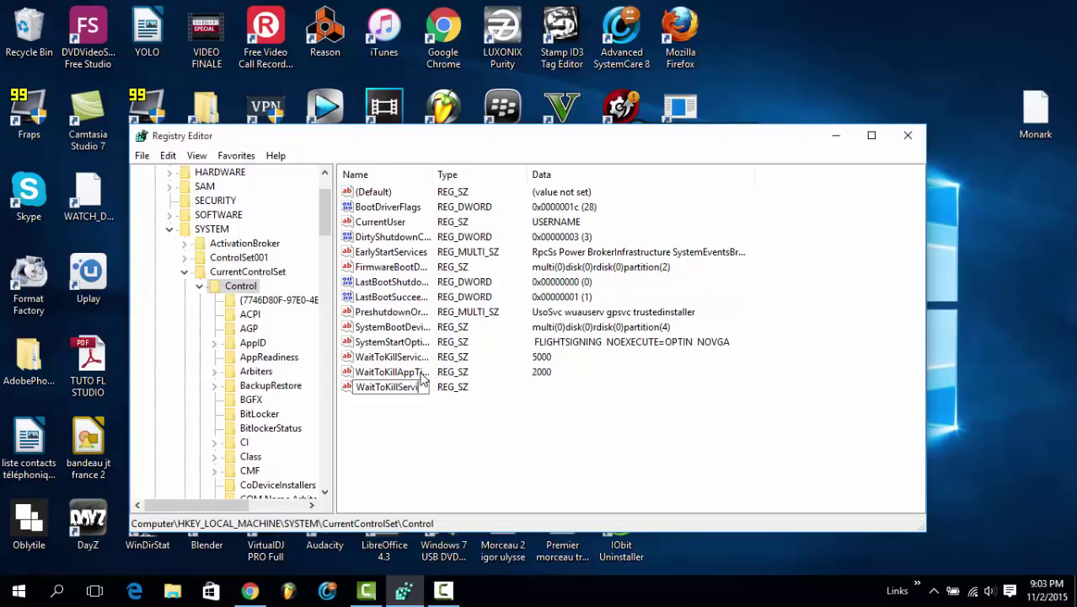
text(ceTimeout)
key(Return)
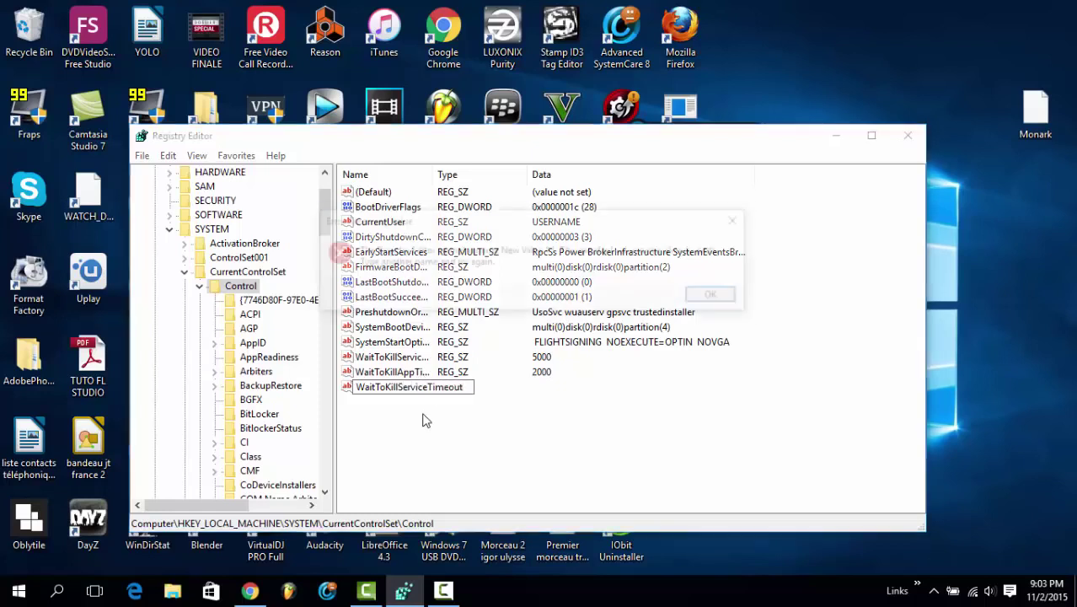
click(739, 219)
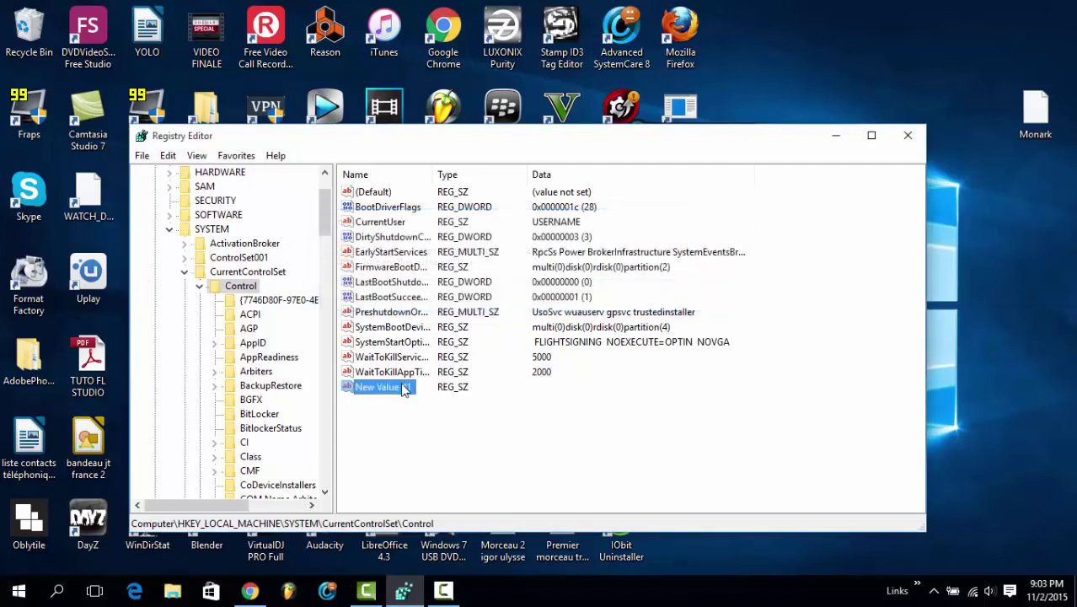
Step: Open the unnamed new string value for editing, try to edit its name and cancel the dialog
double_click(403, 387)
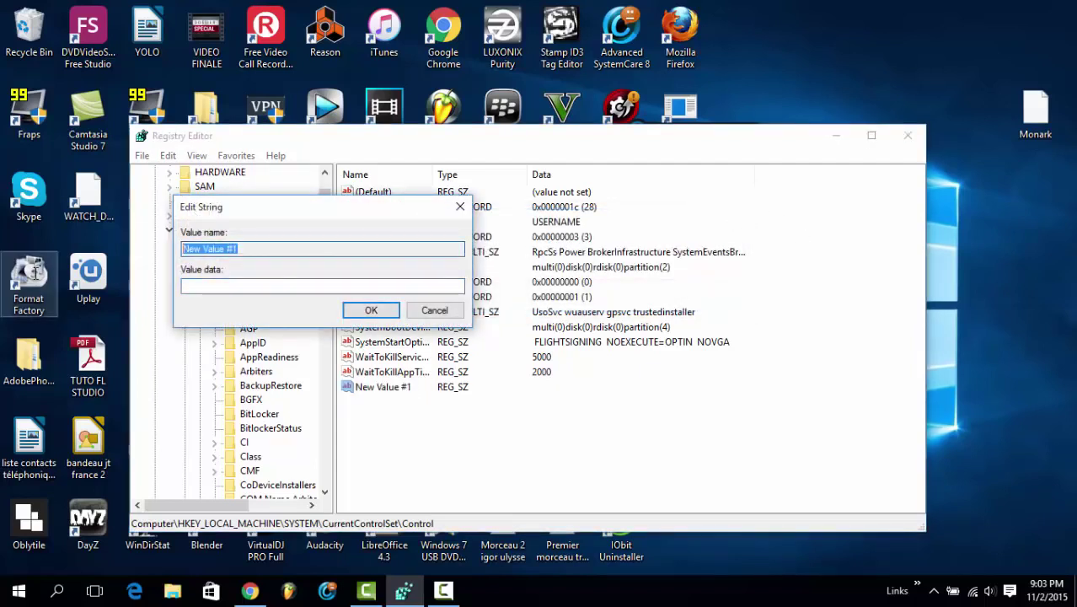
click(268, 247)
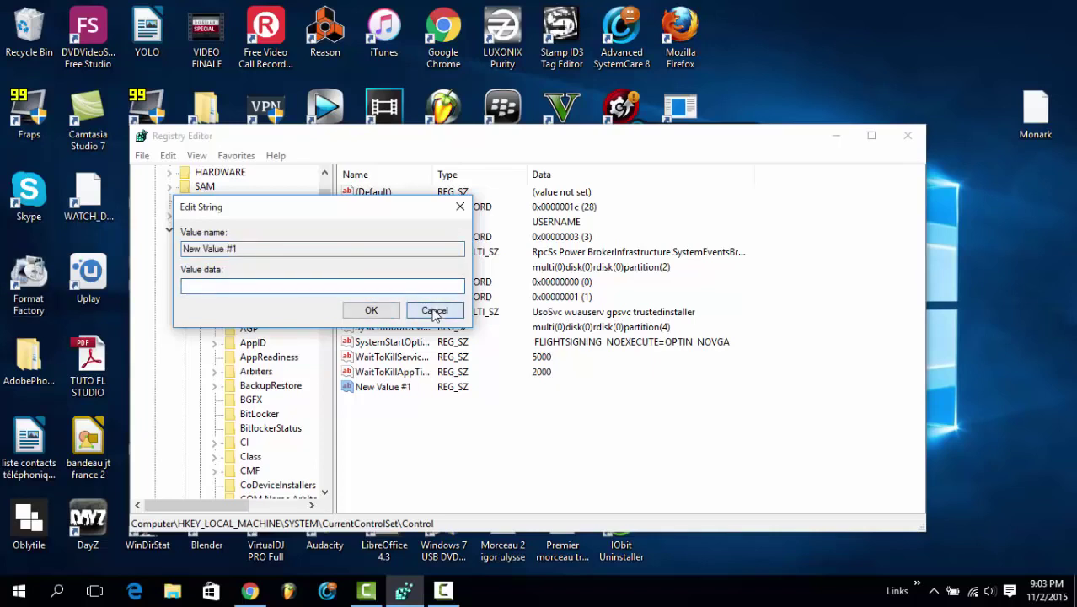
click(434, 310)
click(444, 593)
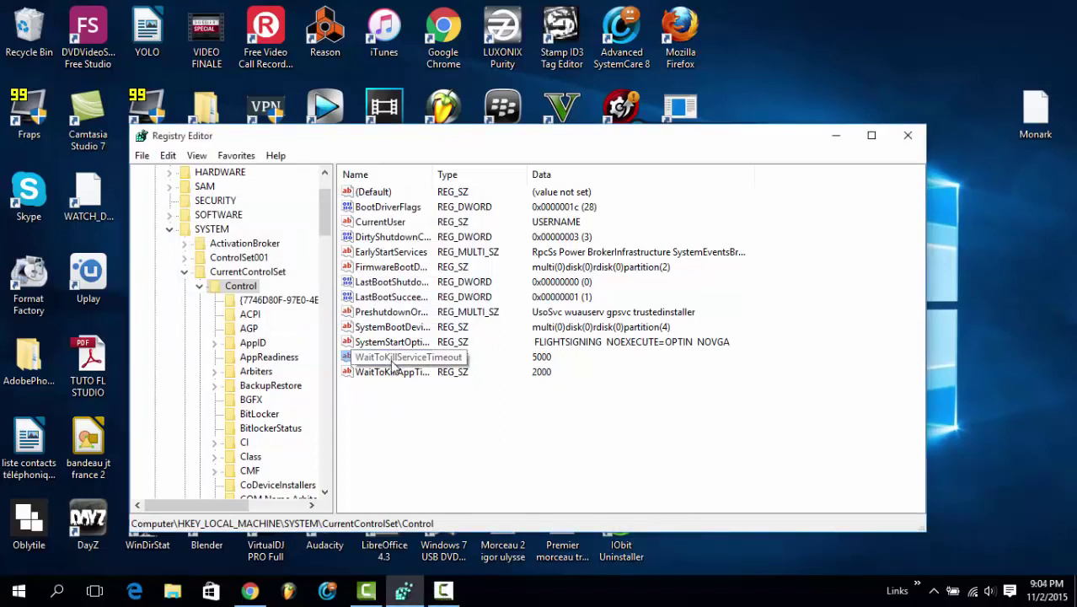
Step: Open the existing WaitToKillServiceTimeout string for modification, check its value data and accept the dialog
click(392, 360)
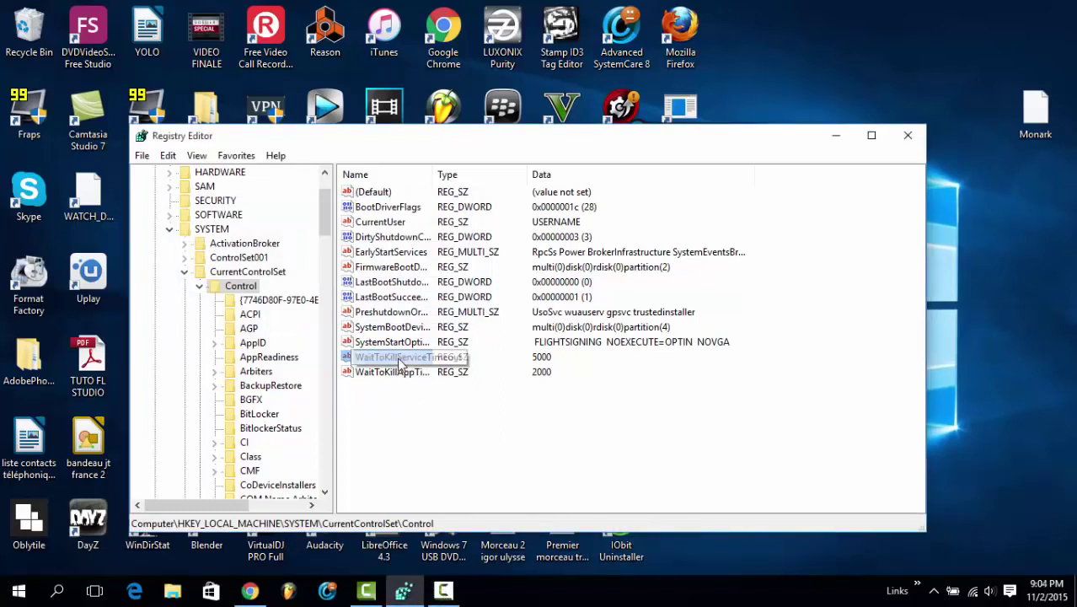
right_click(402, 358)
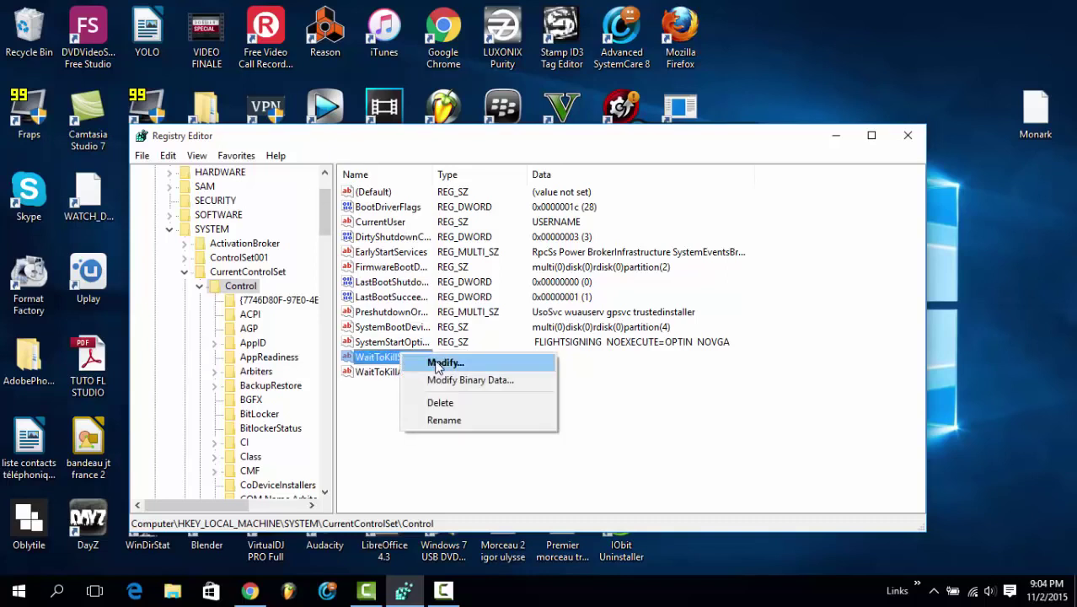
click(436, 363)
click(208, 285)
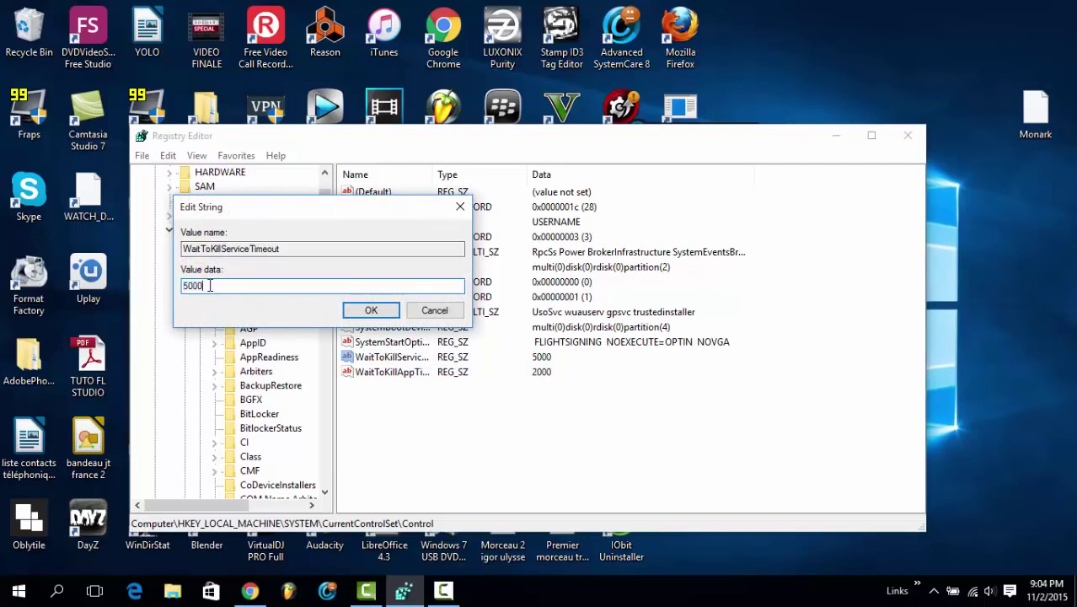
double_click(193, 286)
click(371, 310)
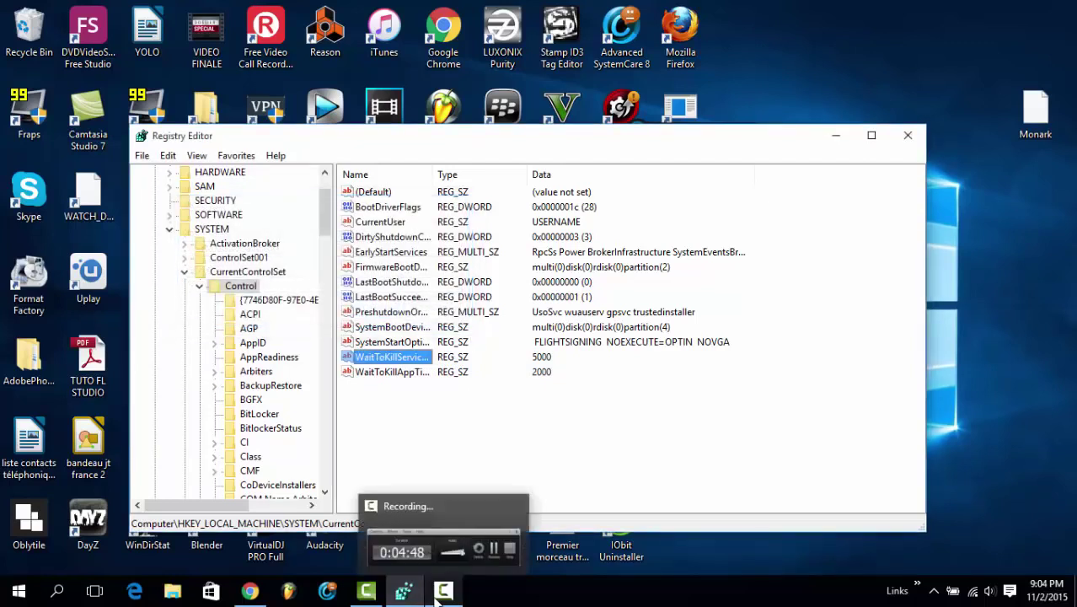
click(437, 593)
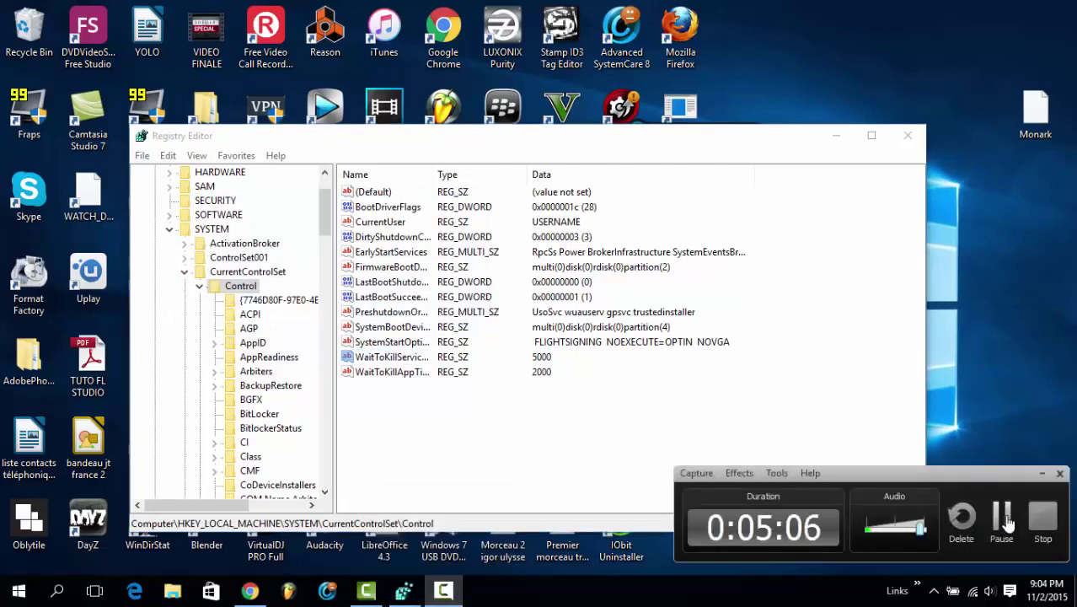
Step: Close the Registry Editor
click(1001, 518)
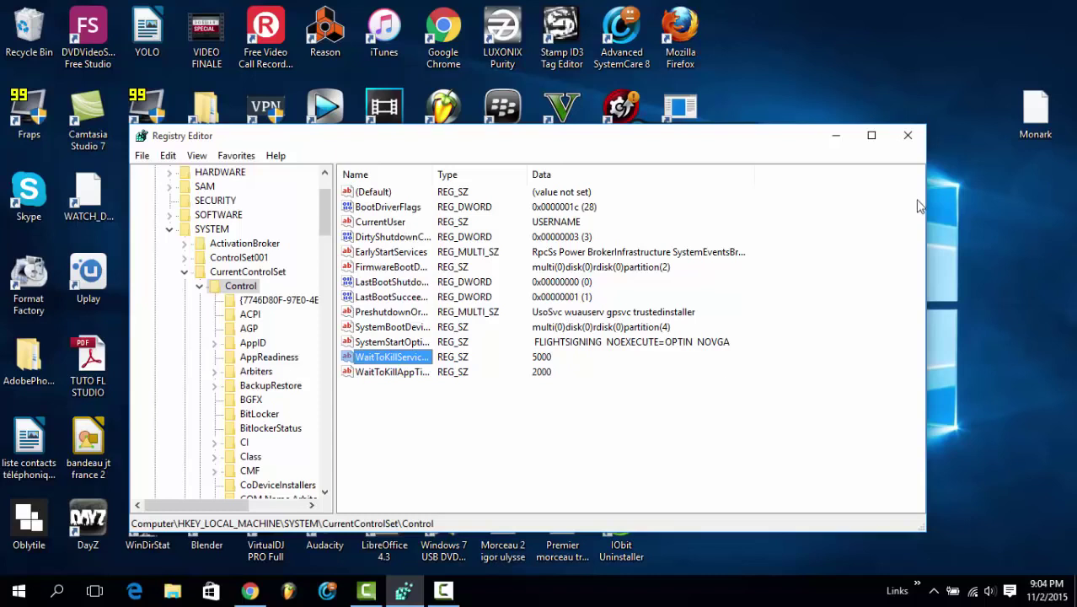
click(843, 144)
click(403, 590)
click(908, 135)
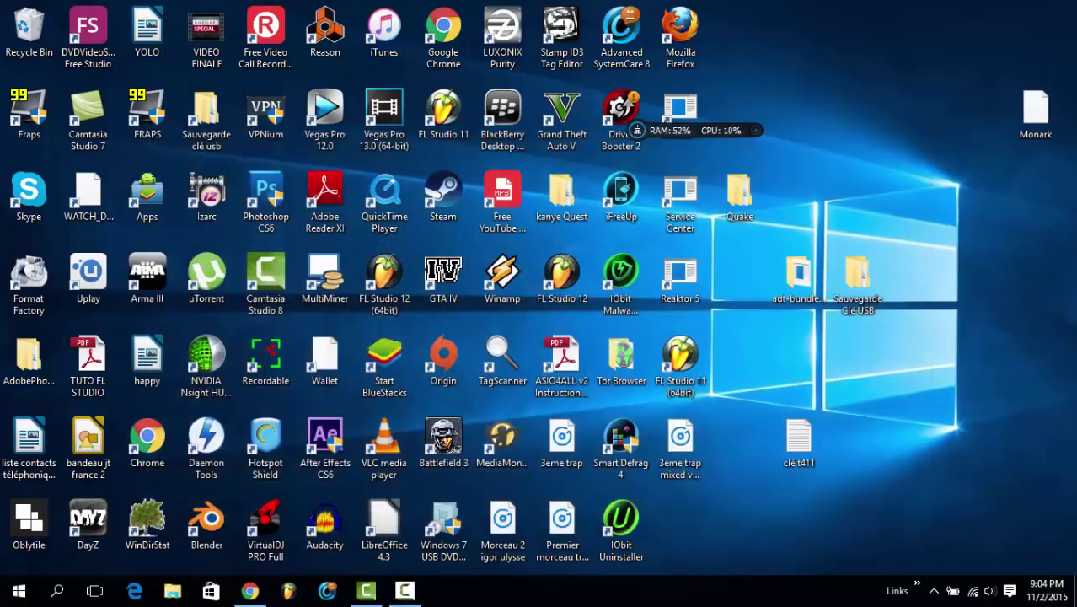
Step: Search Windows for msconfig, open System Configuration and bring up the startup items in Task Manager
click(59, 593)
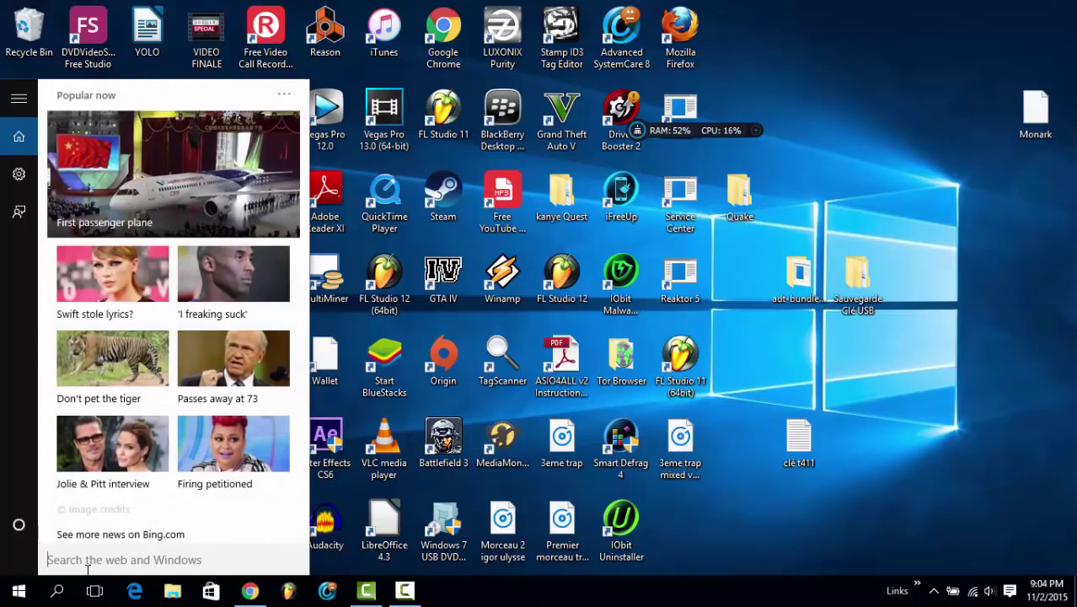
text(msconfig)
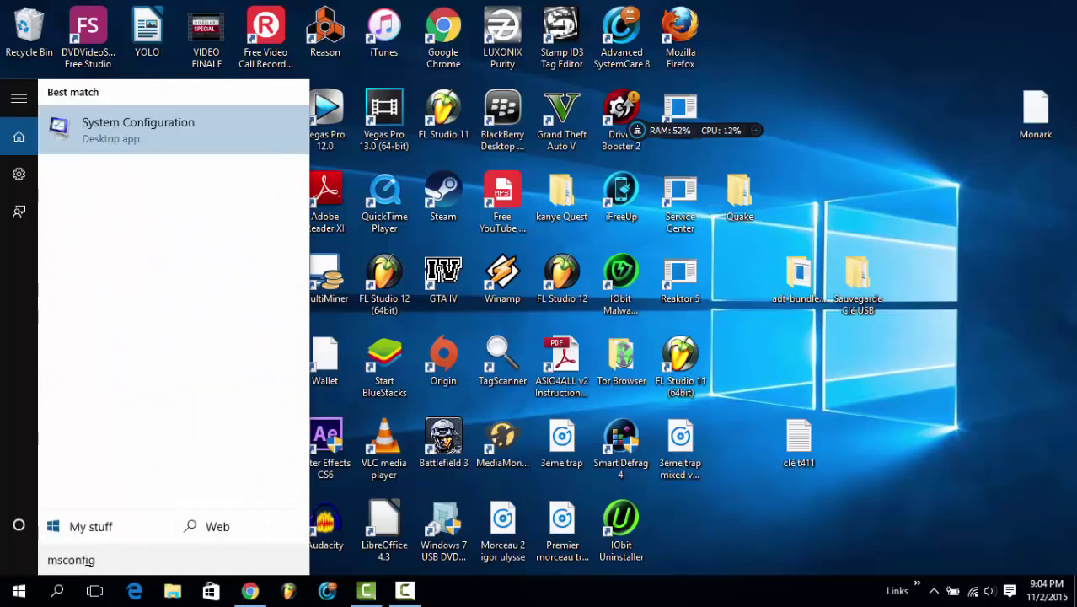
click(131, 136)
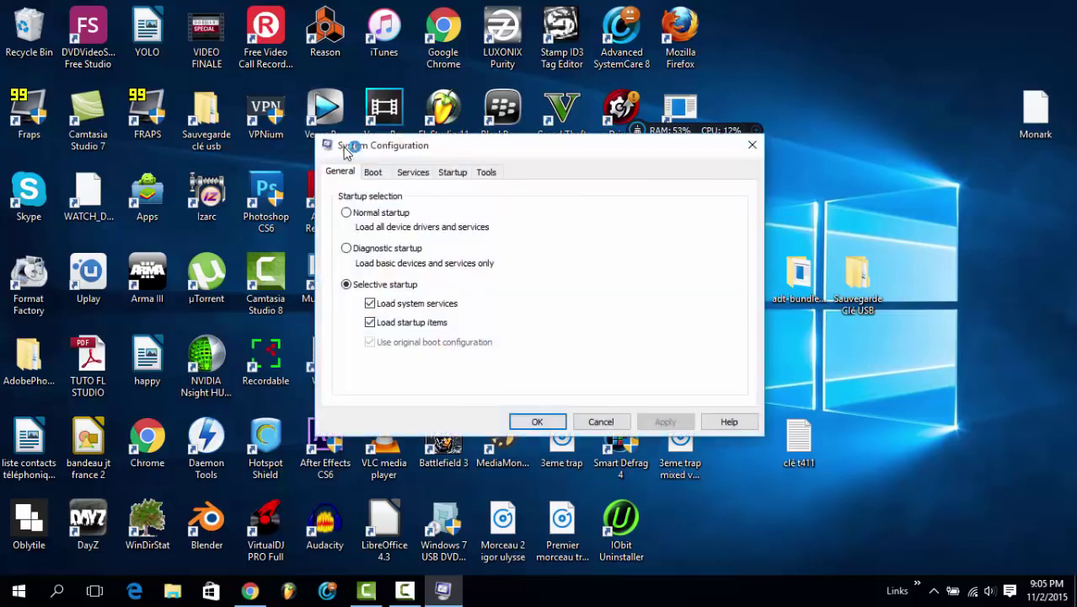
click(459, 179)
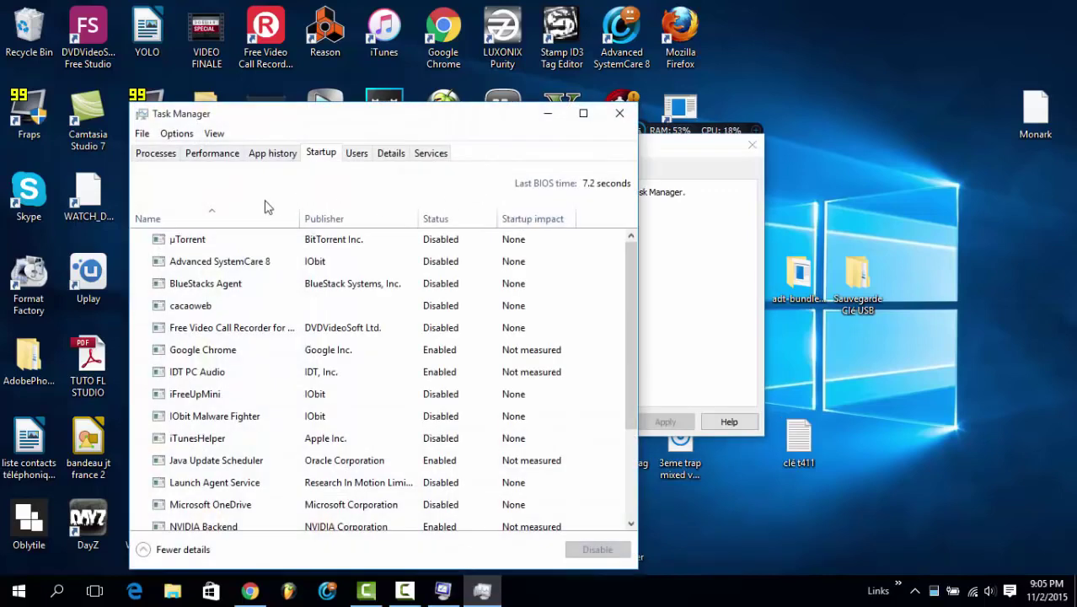
Step: Disable the Synaptics TouchPad 64-bit entry in Task Manager's startup items
mouse_move(631, 278)
mouse_down()
mouse_move(625, 376)
mouse_move(644, 296)
mouse_move(622, 263)
mouse_up()
click(417, 240)
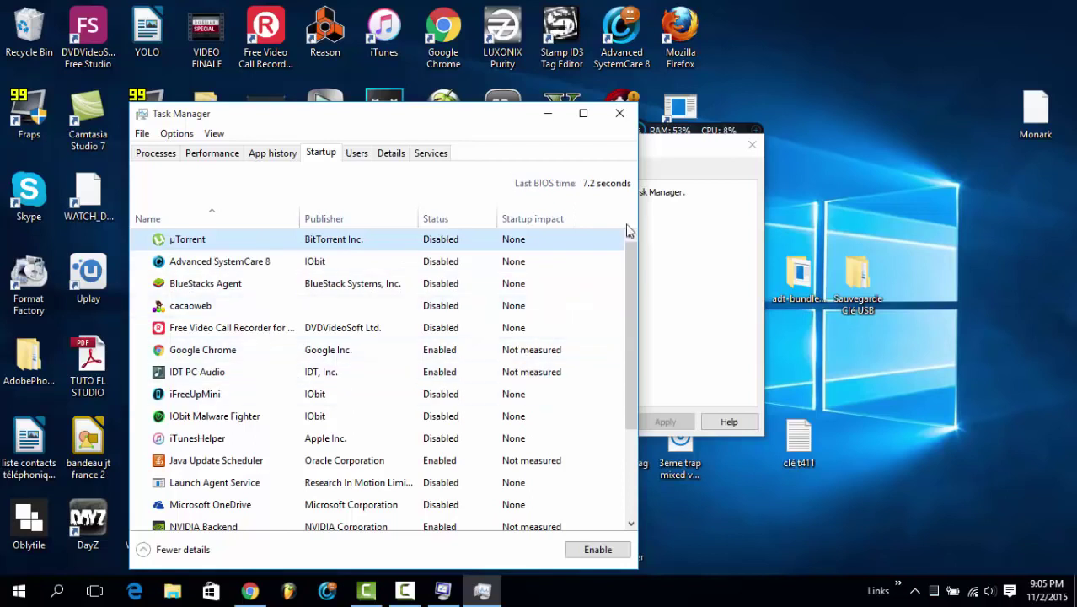
drag(631, 238, 635, 351)
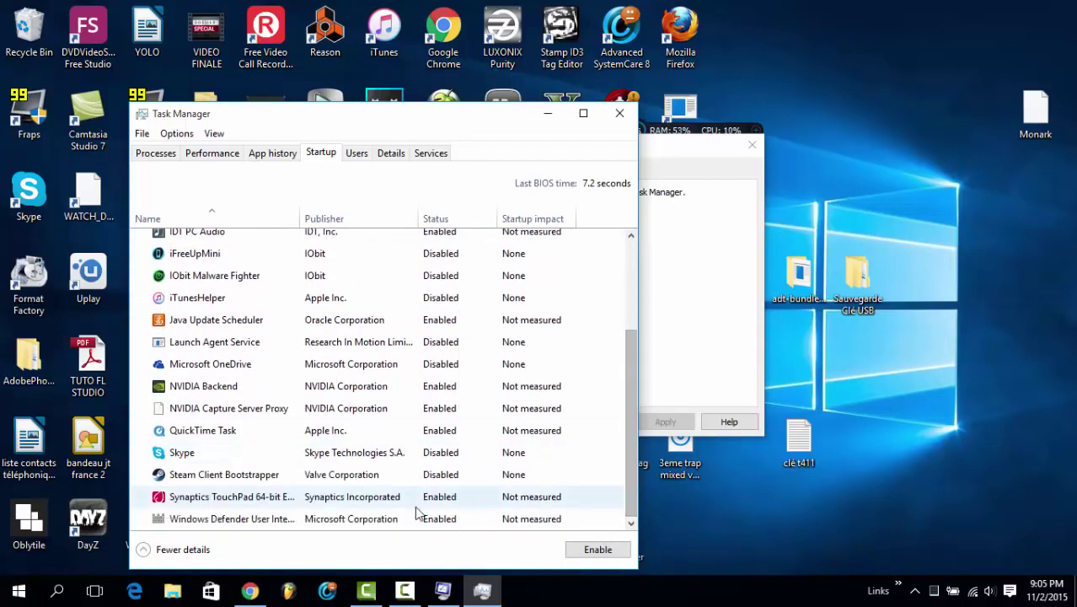
click(222, 504)
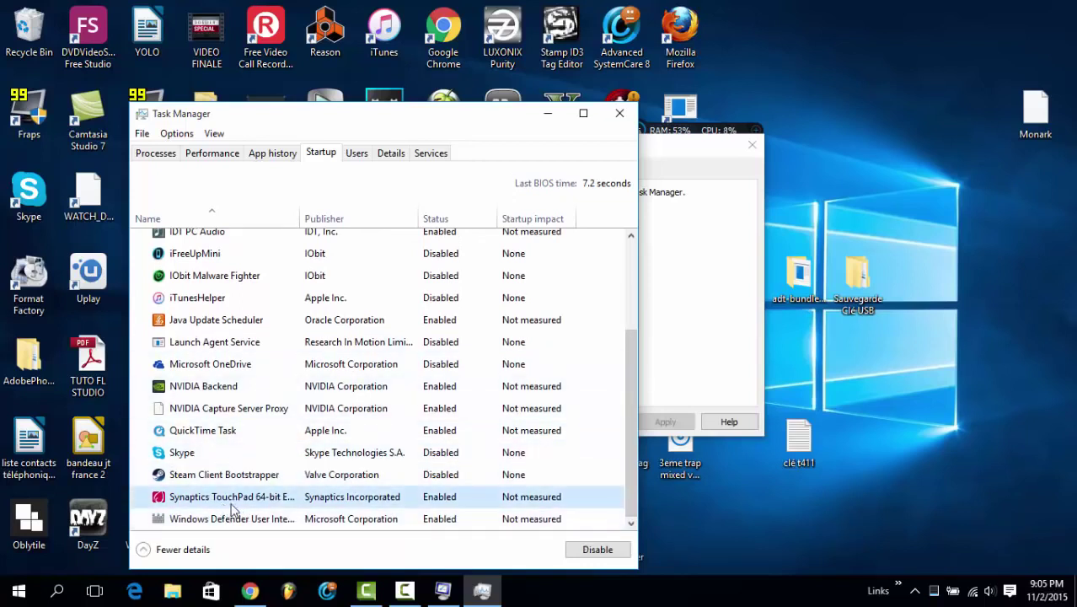
right_click(284, 500)
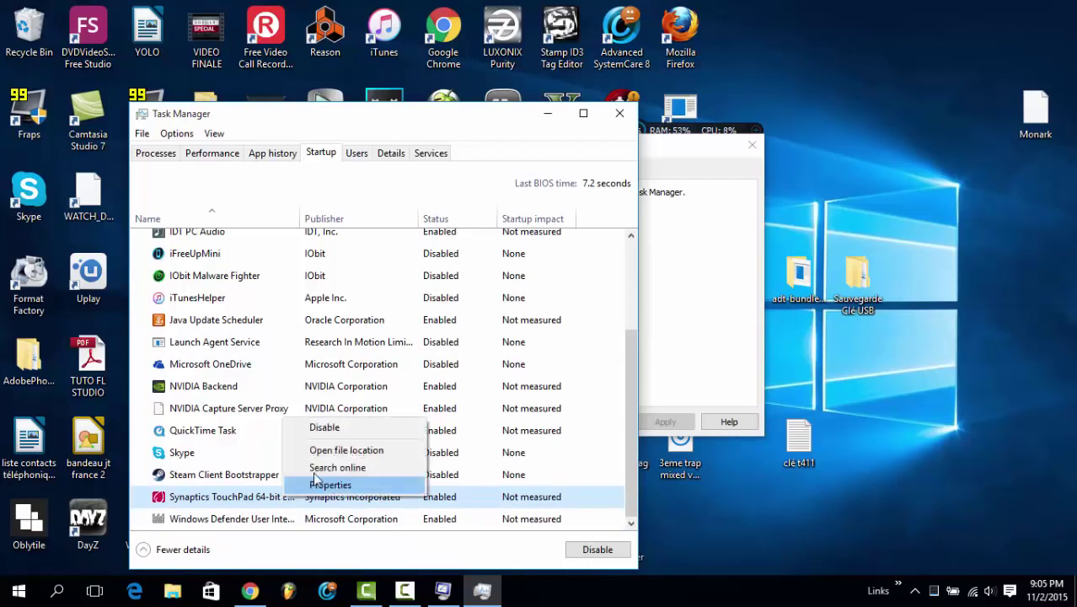
click(314, 430)
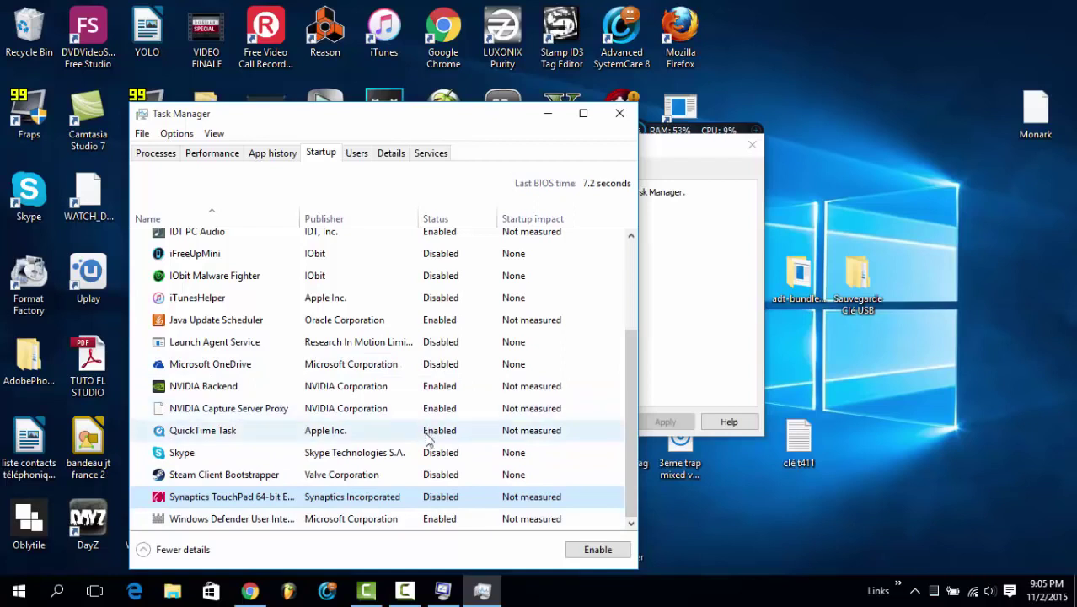
Step: Enable the Skype startup entry and disable it again
right_click(387, 455)
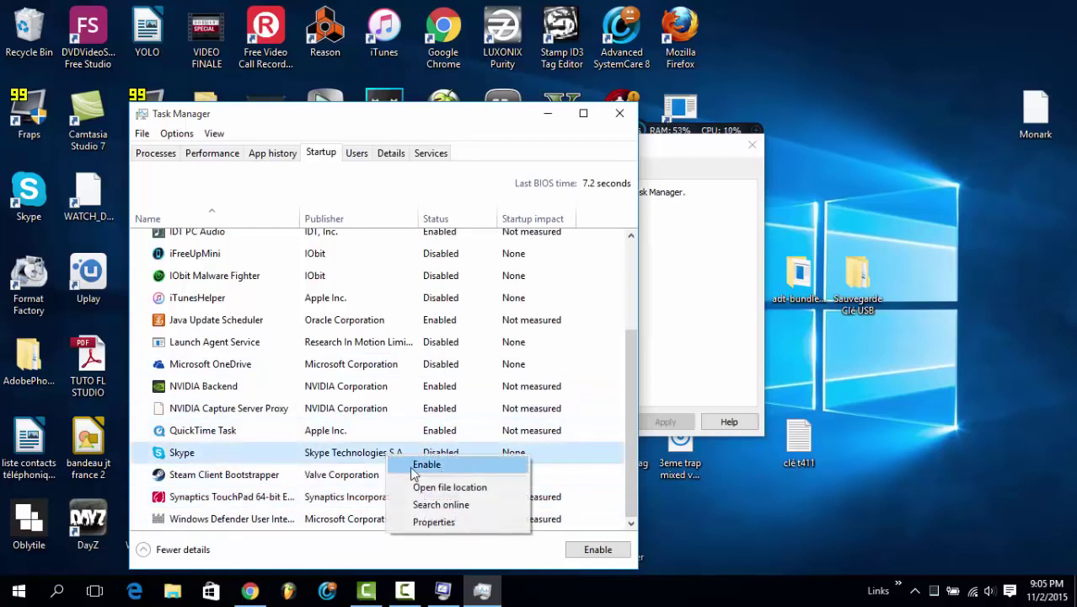
click(411, 468)
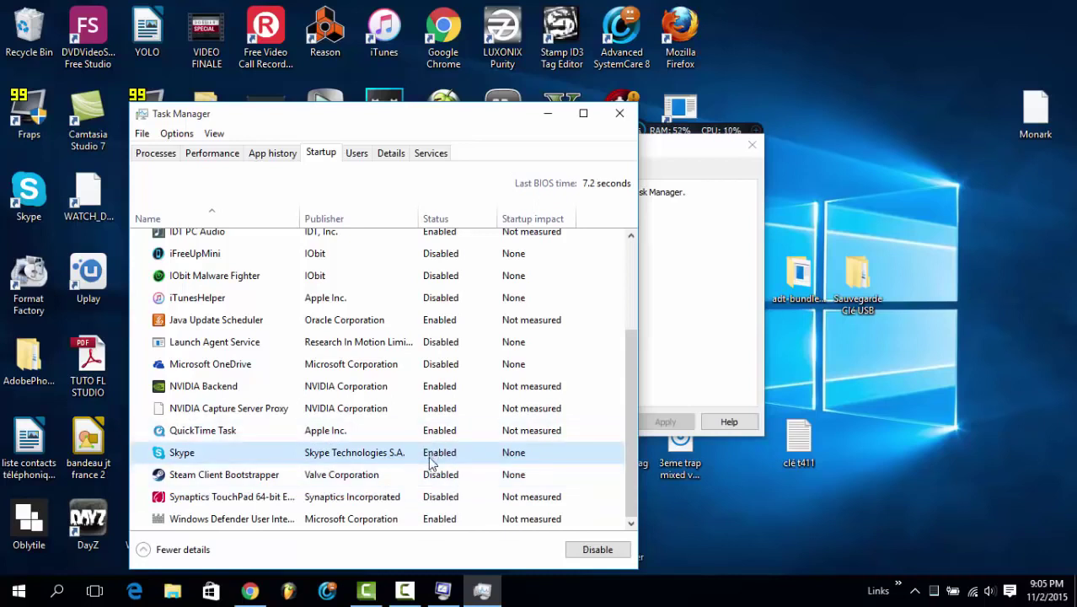
right_click(429, 462)
click(472, 467)
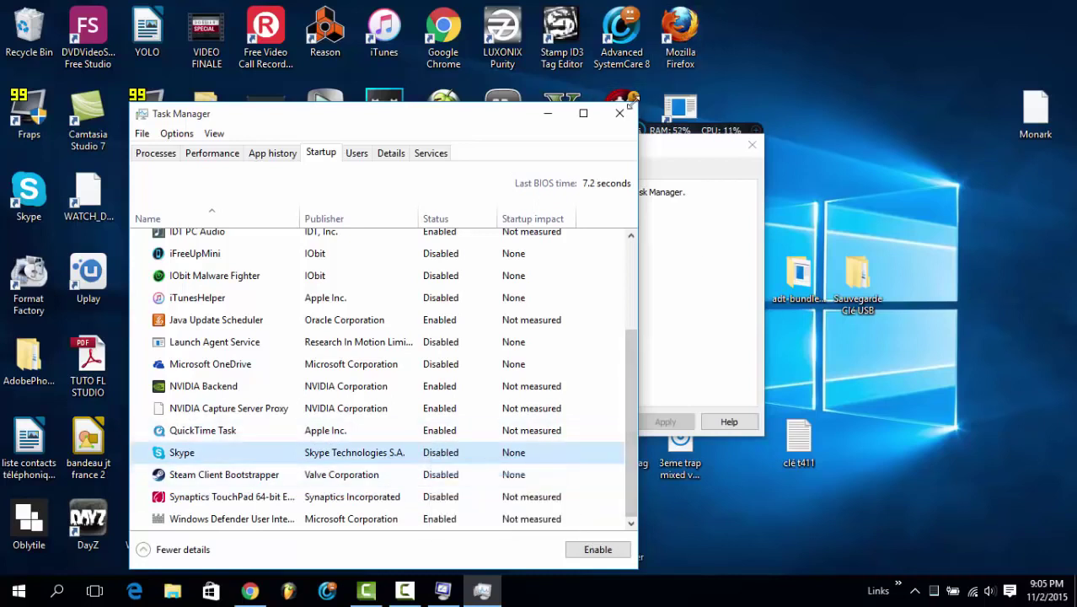
Step: Close Task Manager and System Configuration
click(621, 112)
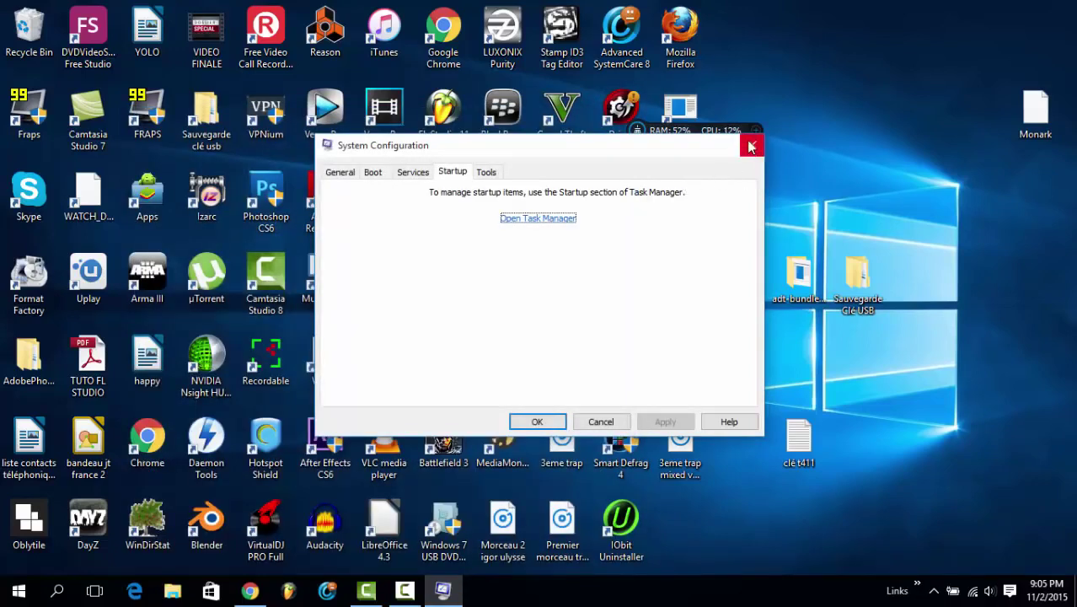
click(750, 146)
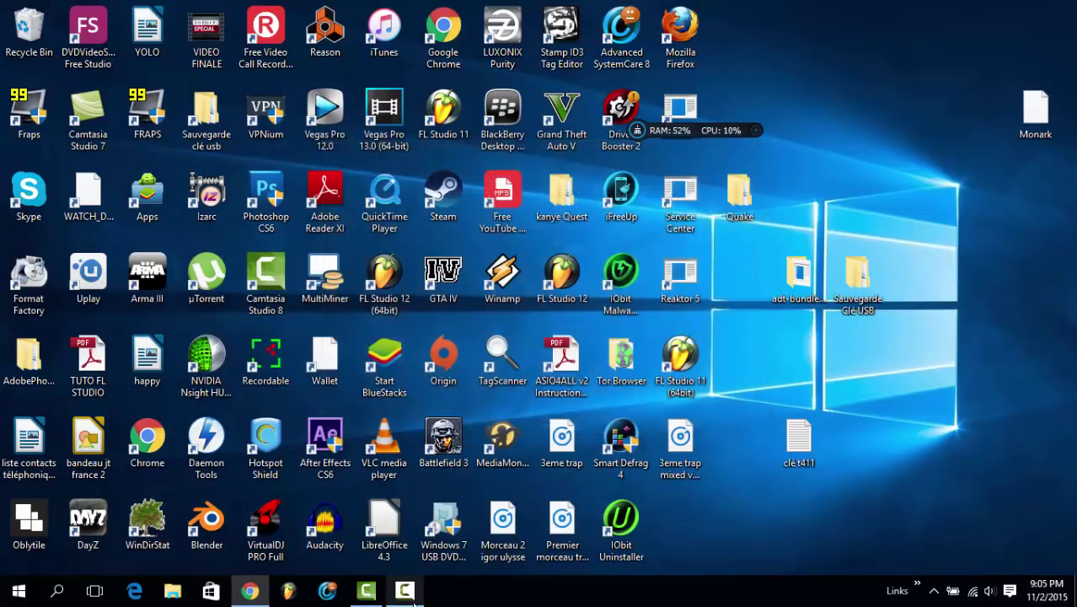
mouse_move(413, 600)
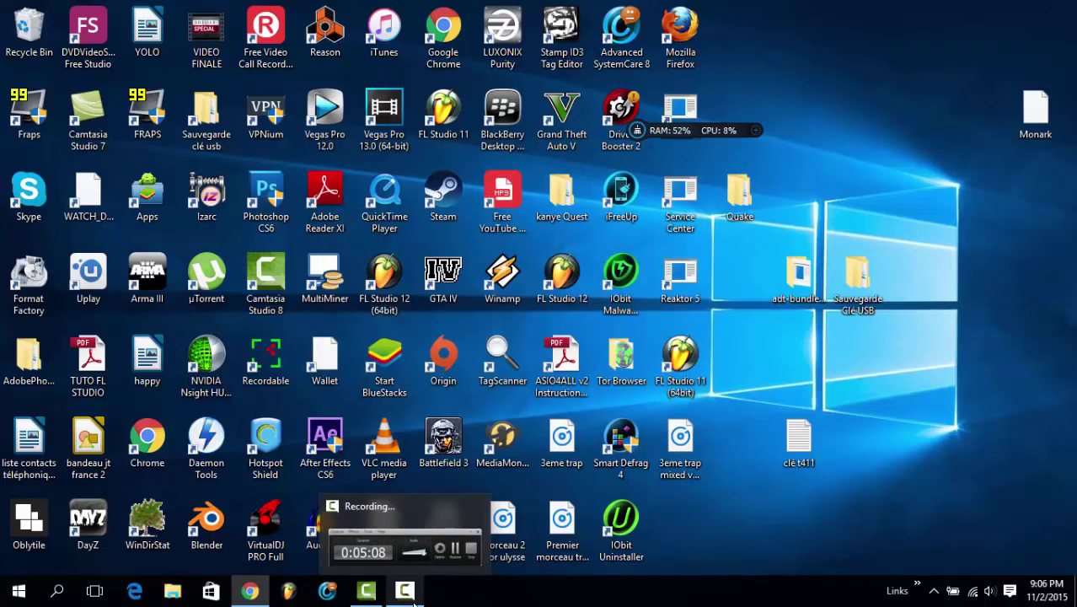
click(413, 600)
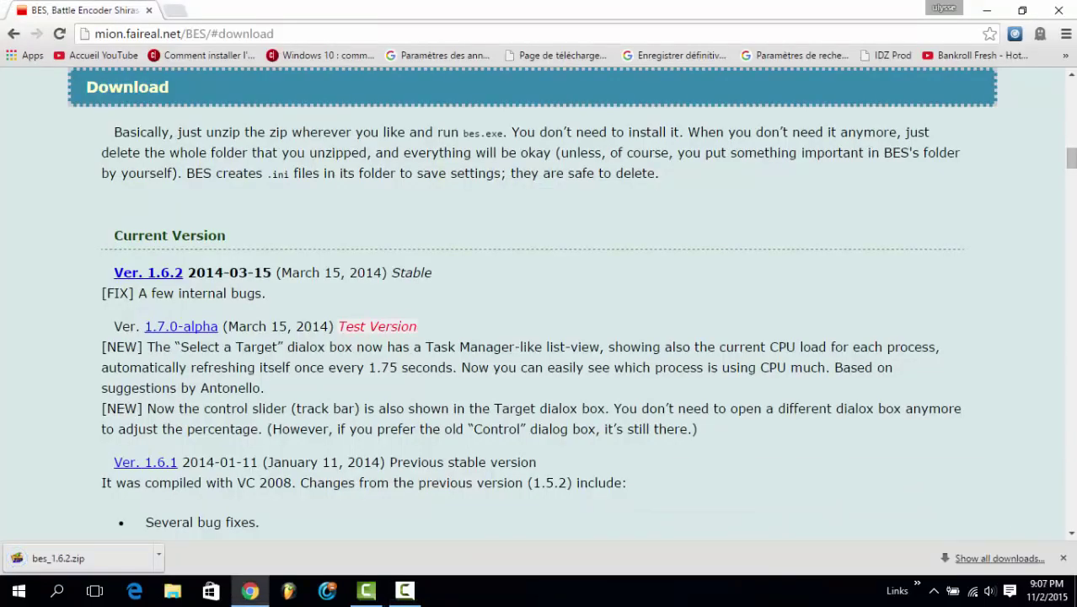
Step: Review the BES web page, open the downloaded bes_1.6.2.zip in IZArc and extract it
mouse_move(1070, 160)
mouse_down()
mouse_move(1065, 85)
mouse_move(1067, 152)
mouse_up()
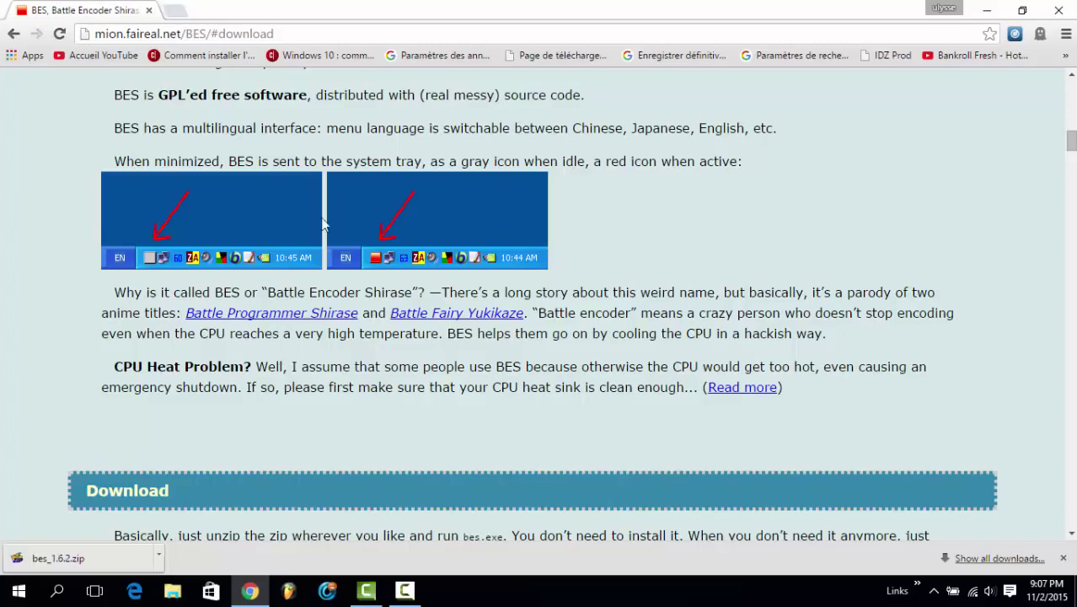
drag(1072, 139, 1064, 85)
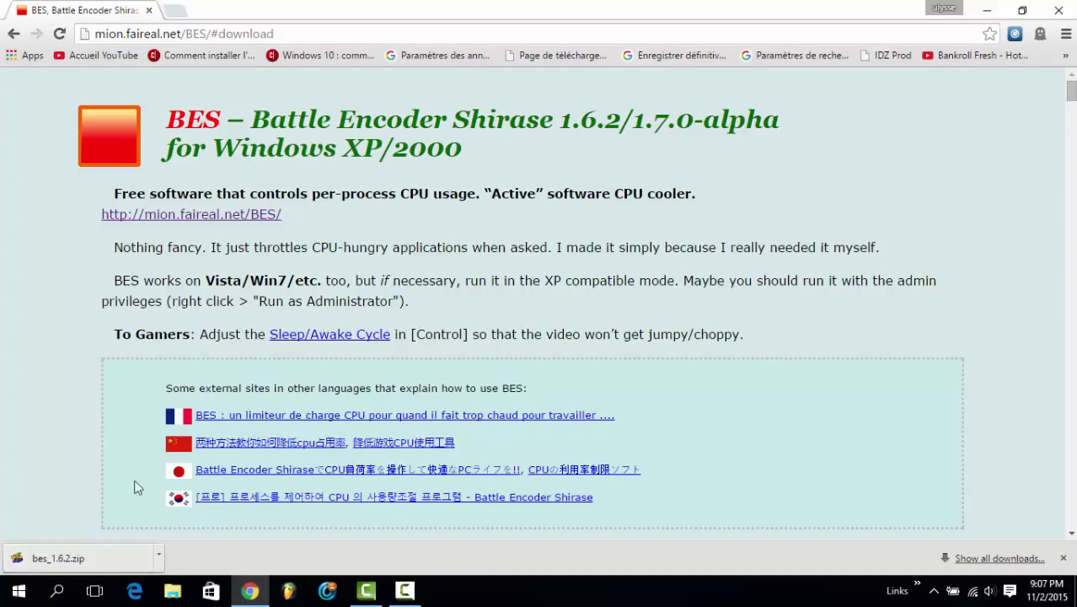
click(65, 556)
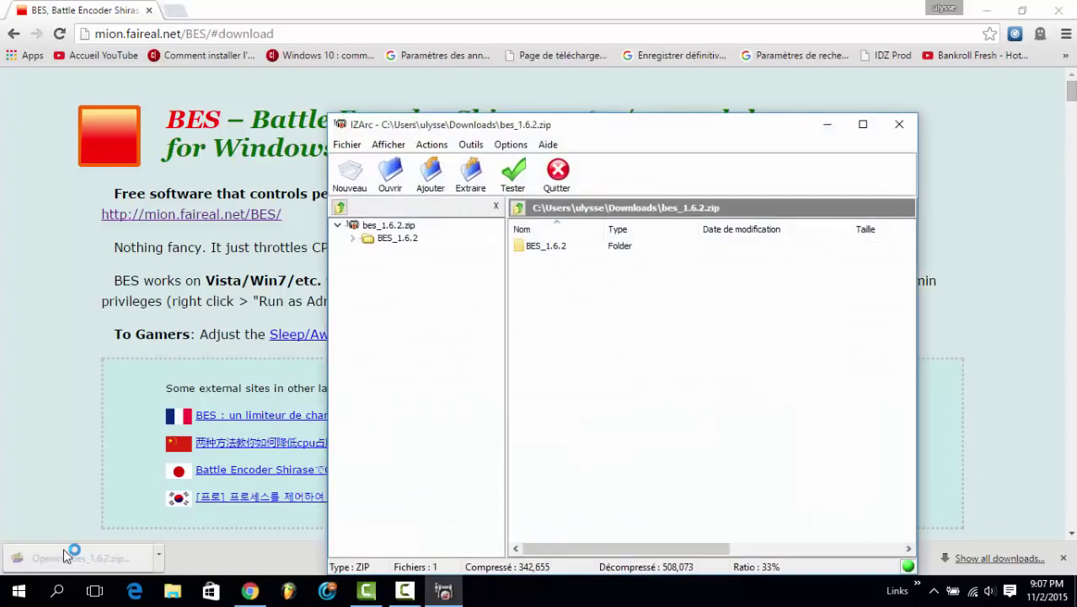
click(470, 177)
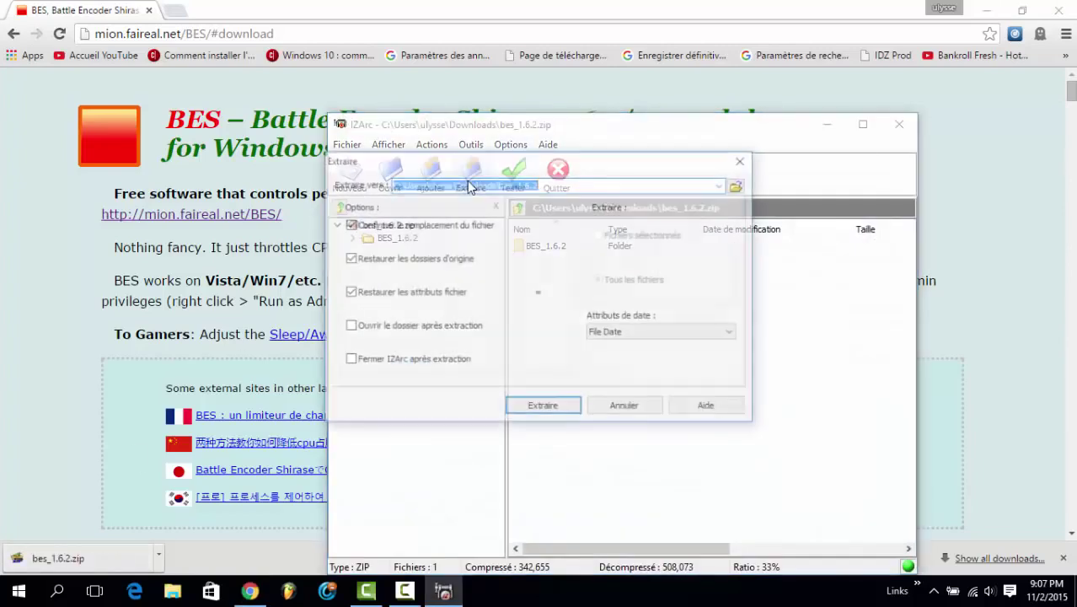
click(536, 408)
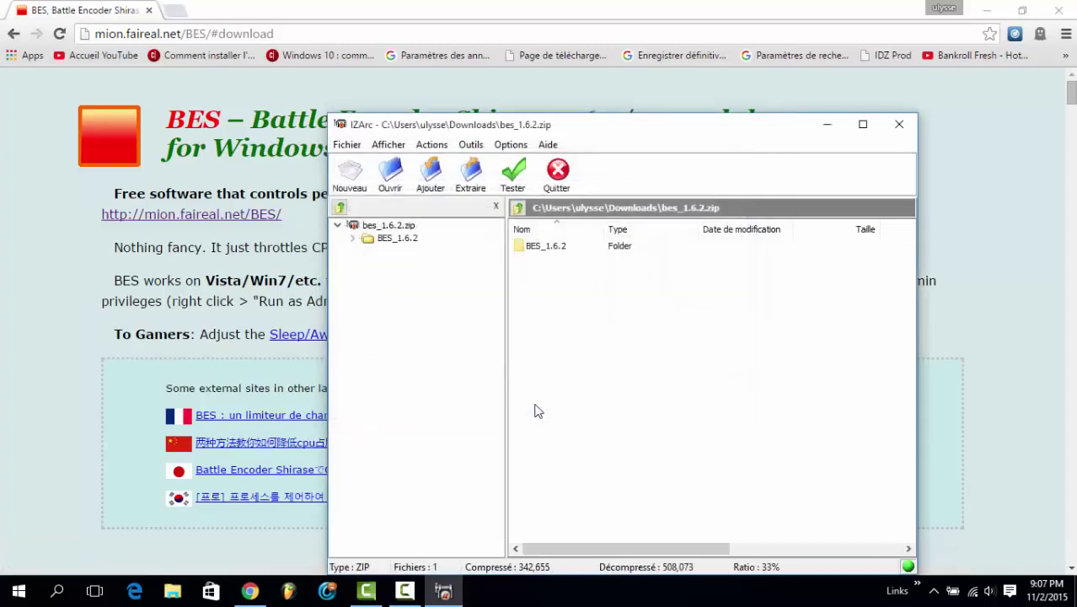
Step: In File Explorer, open the extracted BES_1.6.2 folder in Downloads and launch the BES application
click(174, 604)
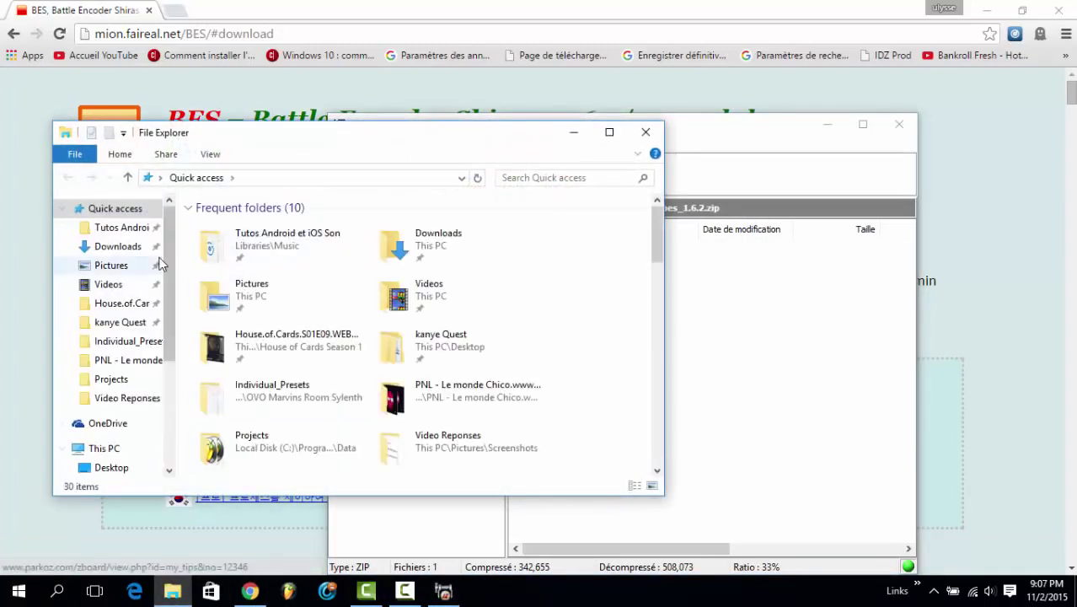
click(116, 250)
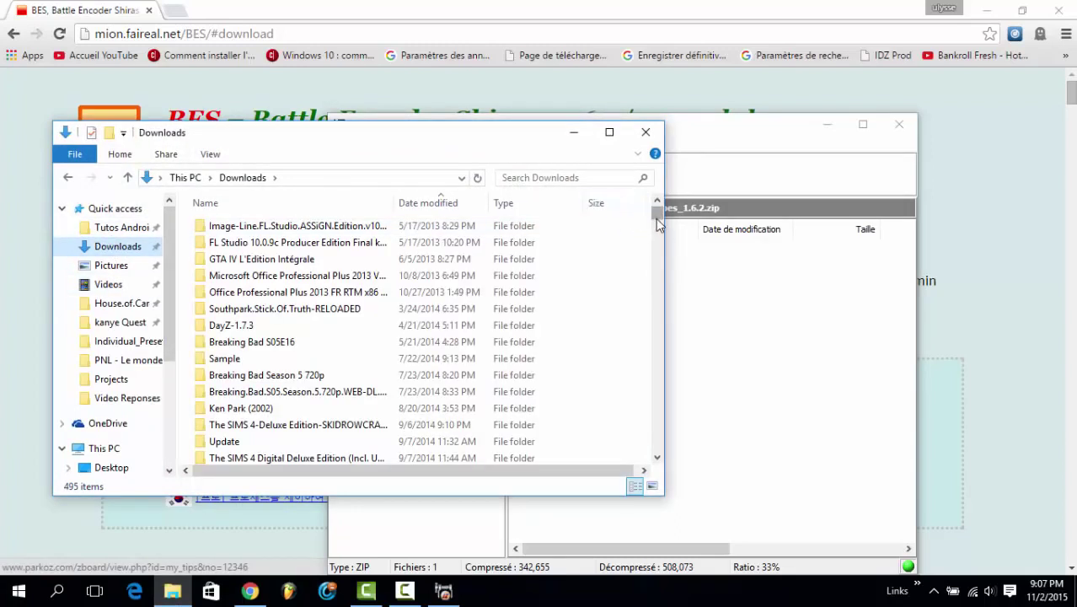
drag(658, 218, 661, 236)
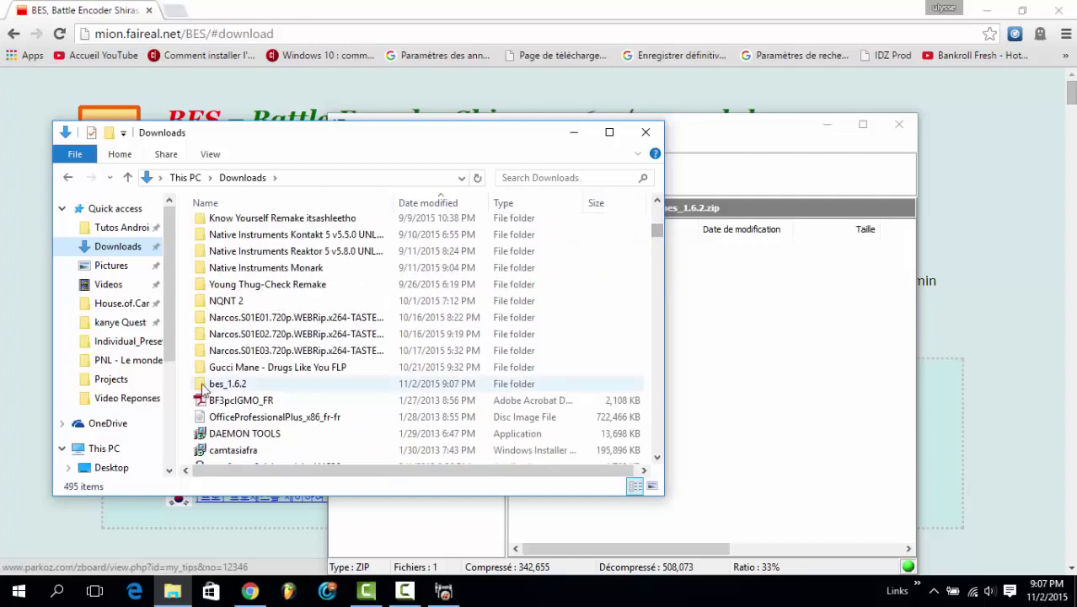
double_click(224, 383)
double_click(227, 225)
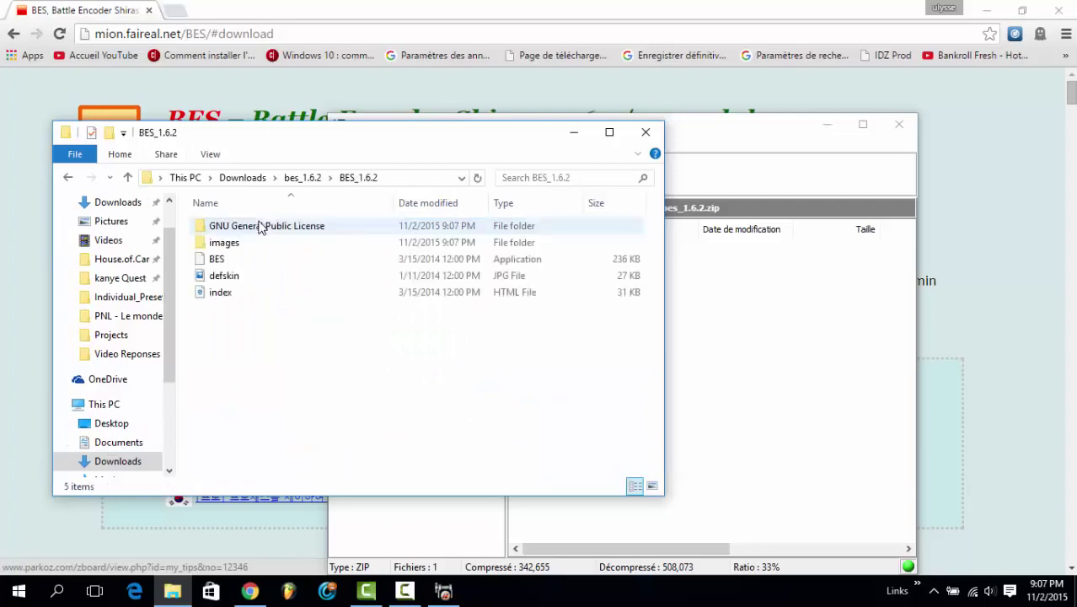
double_click(240, 261)
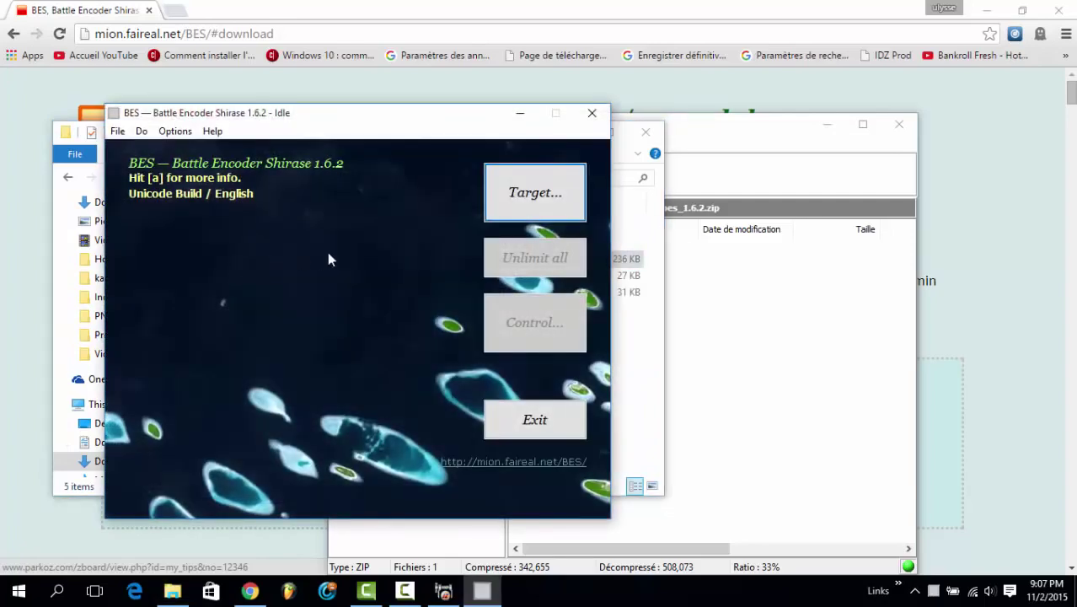
Step: Open the BES target selection and examine the running processes that can be limited, including AdobeARM.exe, CamtasiaStudio.exe, chrome.exe and explorer.exe
click(562, 188)
click(390, 258)
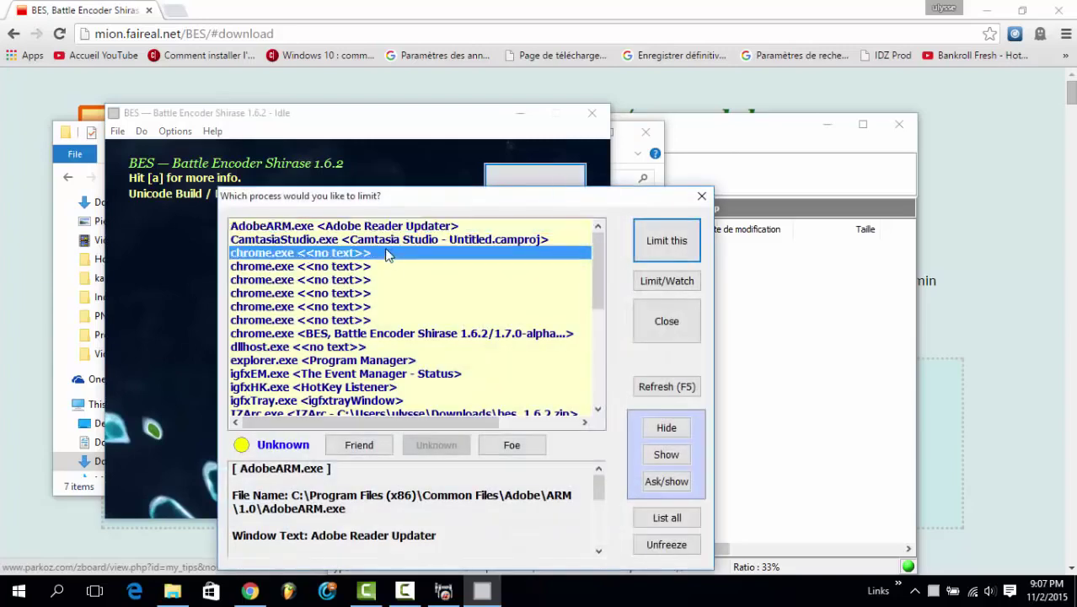
click(387, 282)
click(365, 255)
click(365, 280)
click(347, 267)
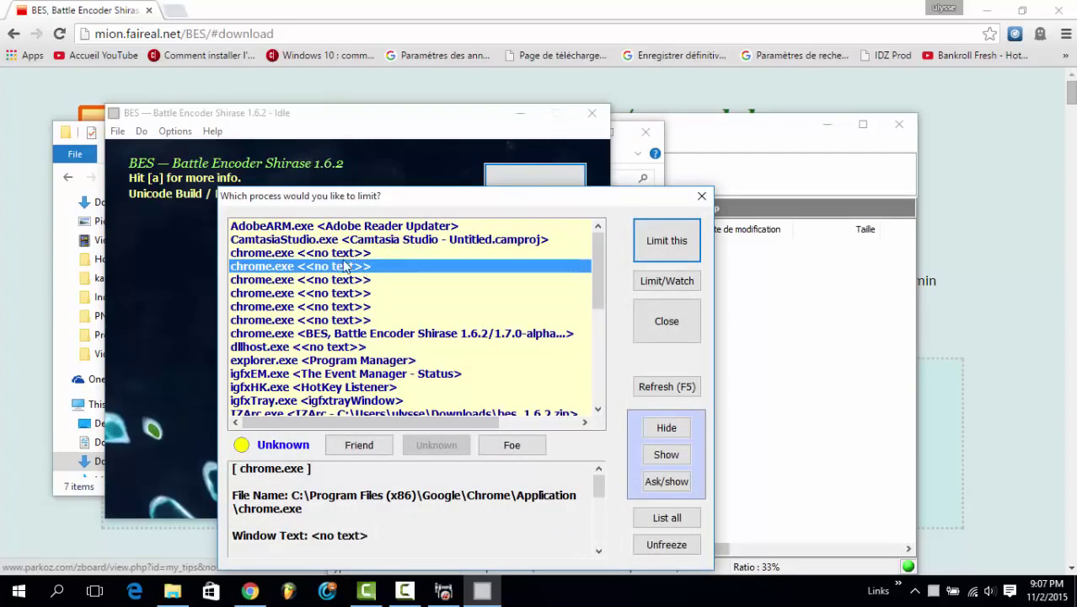
click(348, 306)
click(346, 334)
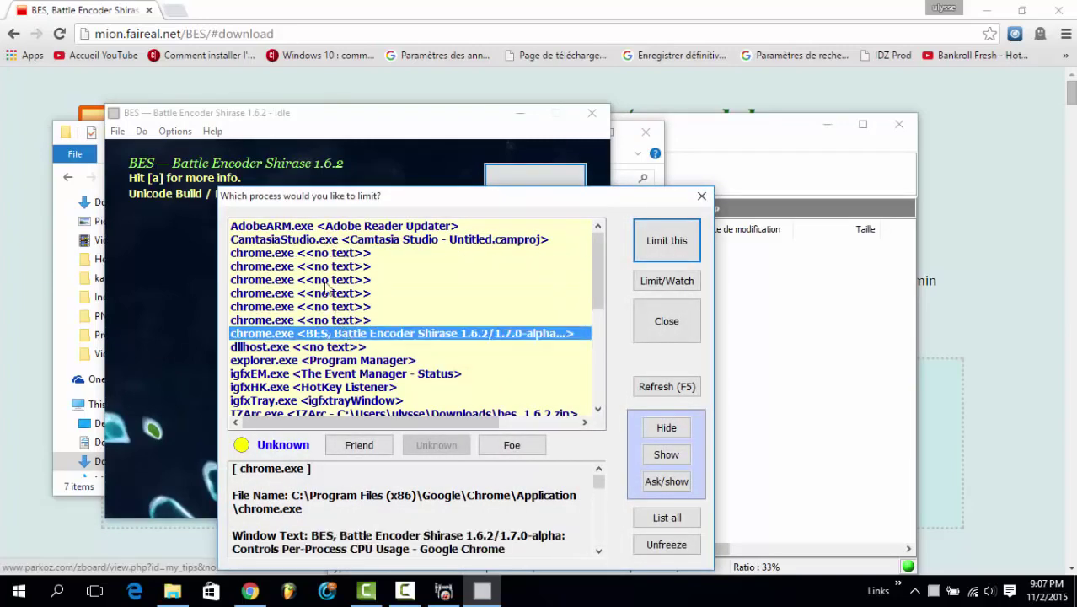
click(325, 280)
click(337, 267)
click(348, 308)
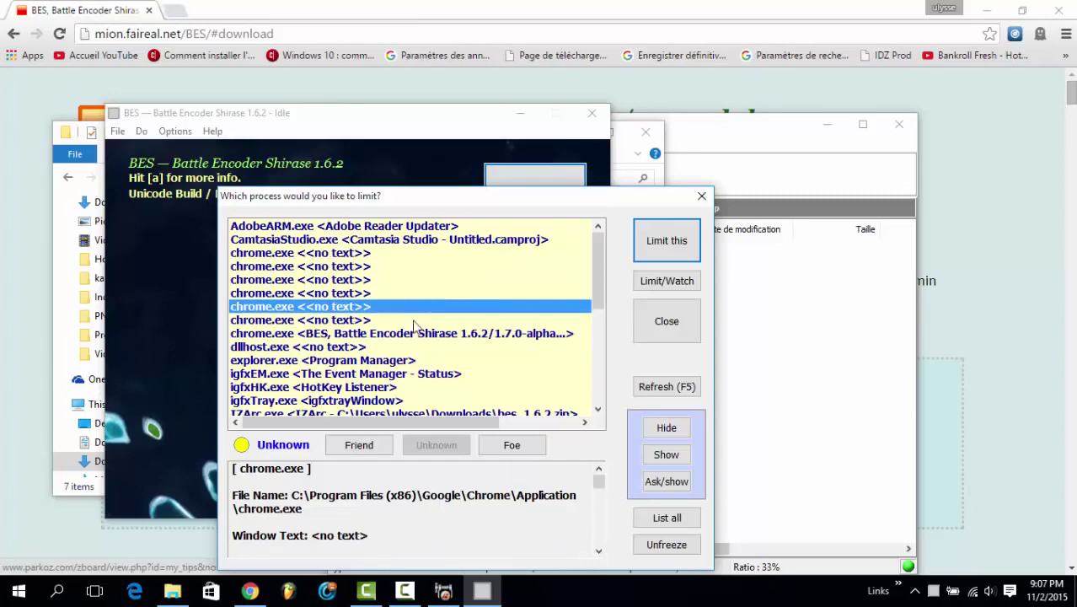
scroll(598, 255, down, 4)
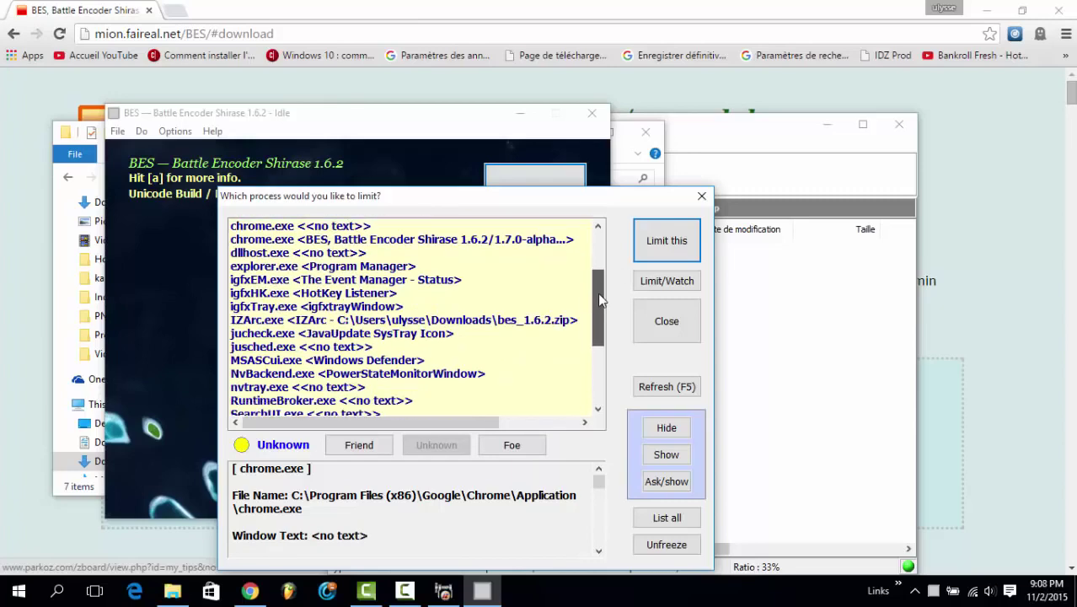
scroll(466, 257, up, 4)
click(337, 225)
click(337, 240)
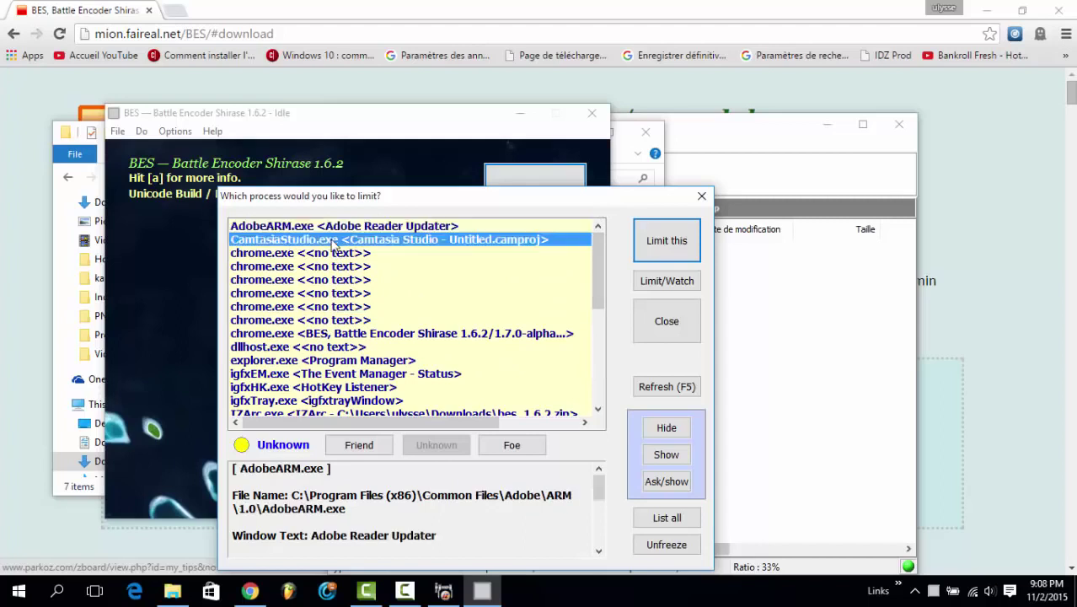
click(337, 306)
click(336, 334)
click(337, 345)
click(357, 239)
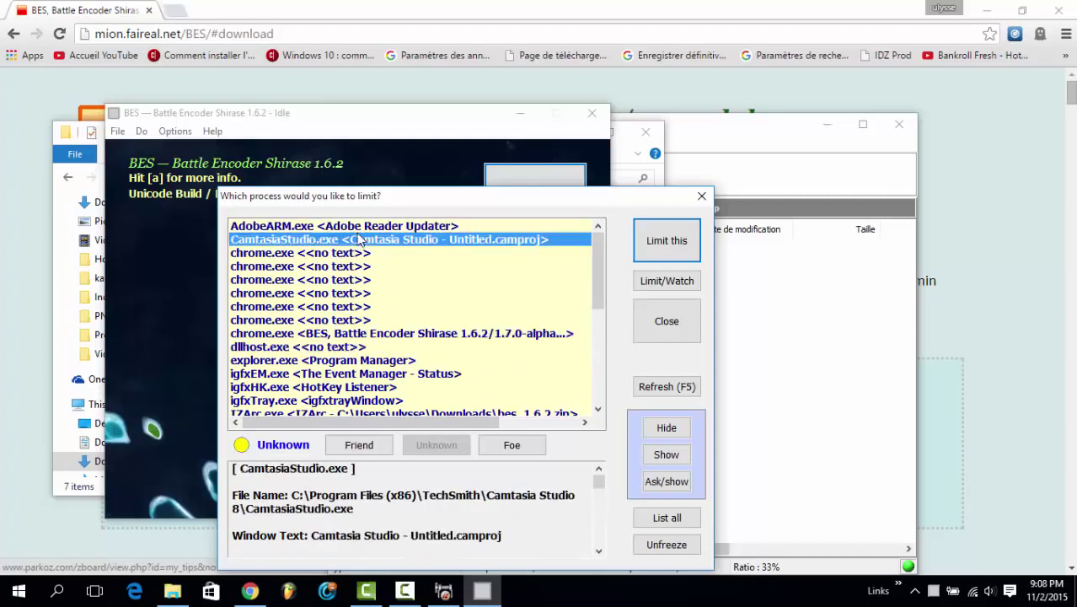
click(350, 226)
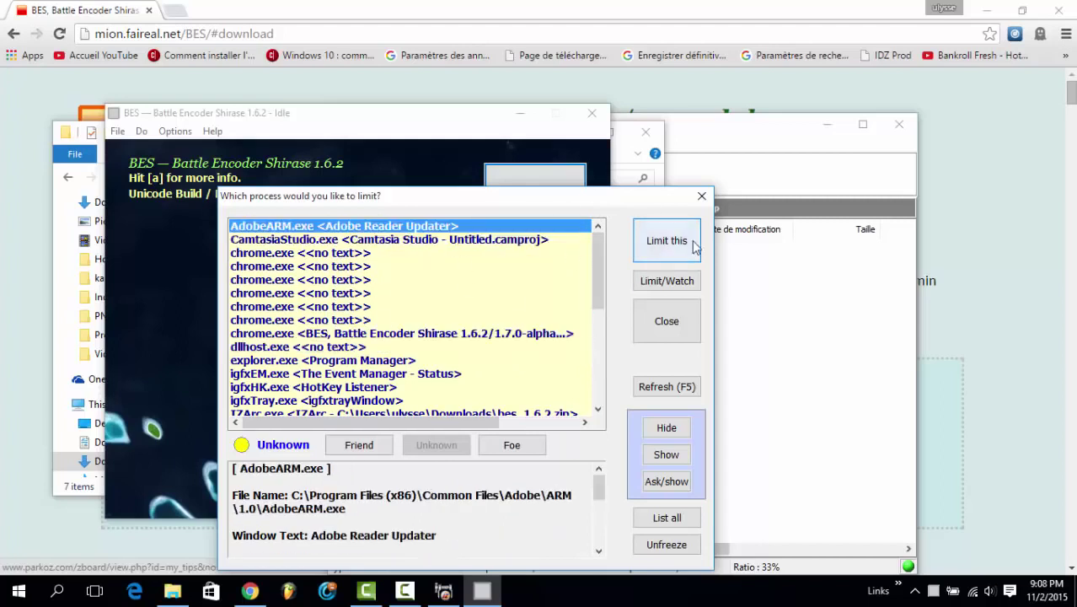
click(354, 280)
click(354, 320)
click(354, 360)
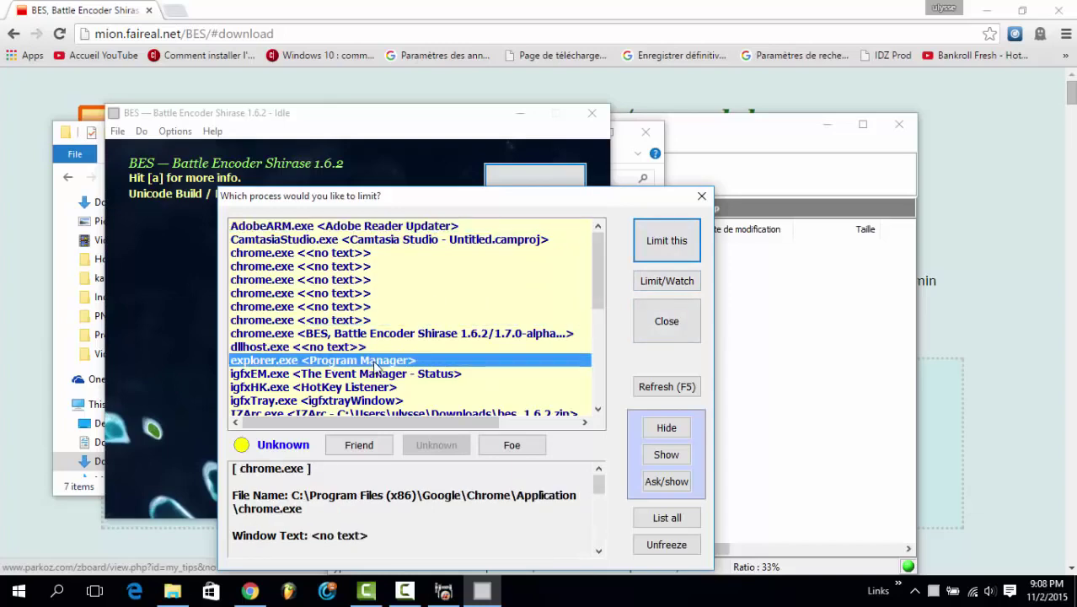
click(354, 373)
drag(598, 270, 597, 353)
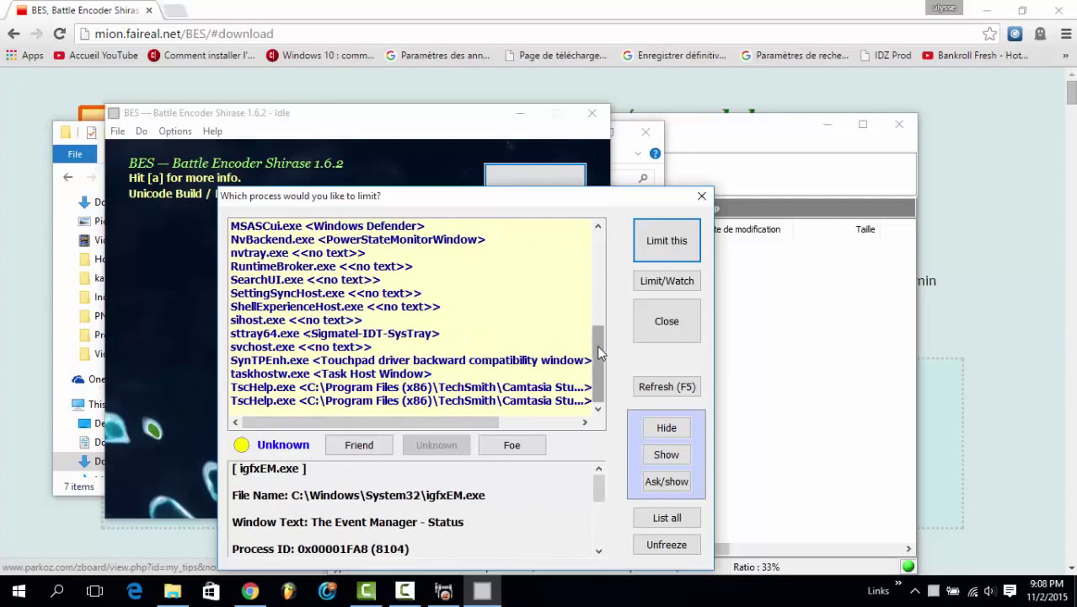
Step: Exit BES without limiting any process, close the File Explorer and IZArc windows, and minimize the browser
click(699, 198)
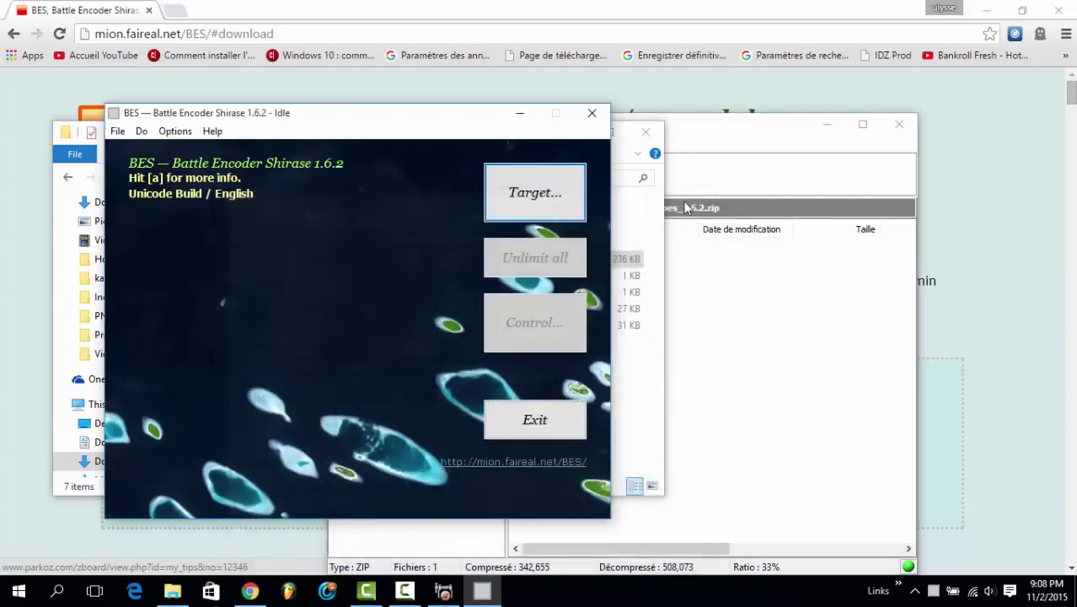
click(535, 419)
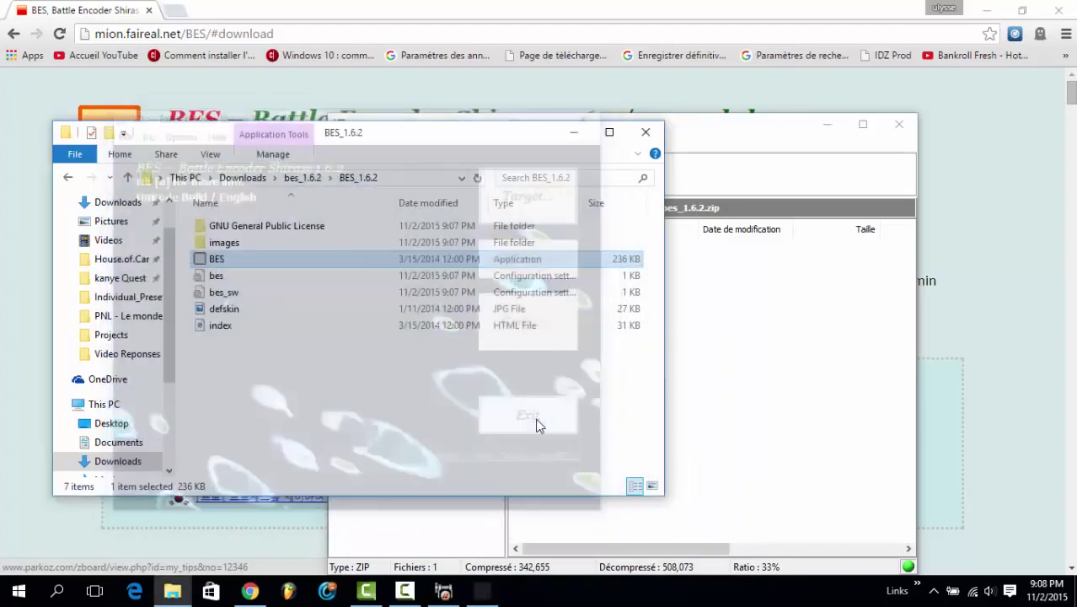
click(645, 131)
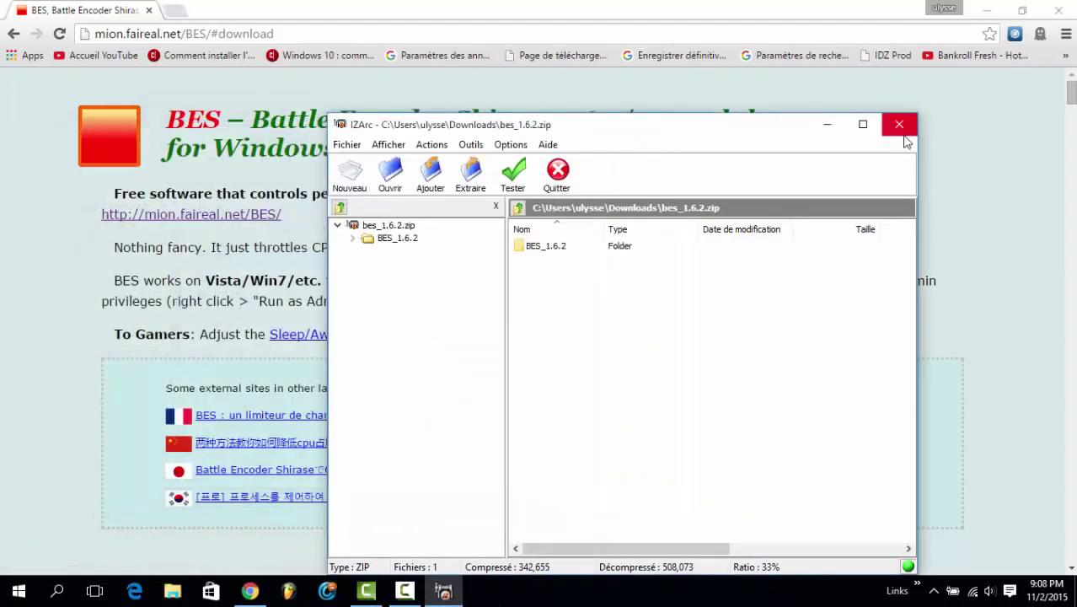
click(898, 123)
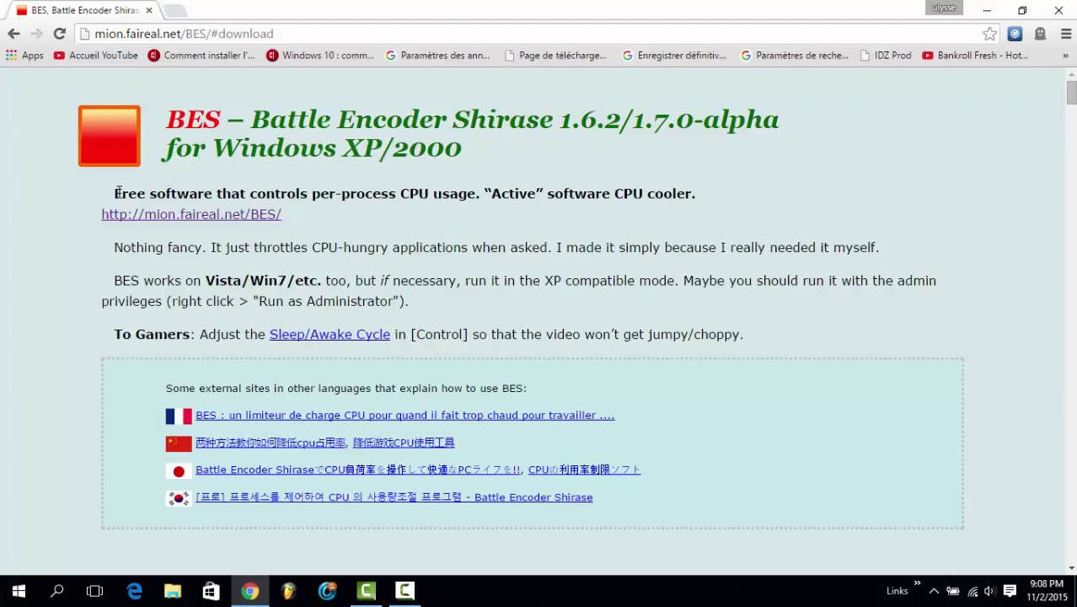
click(984, 10)
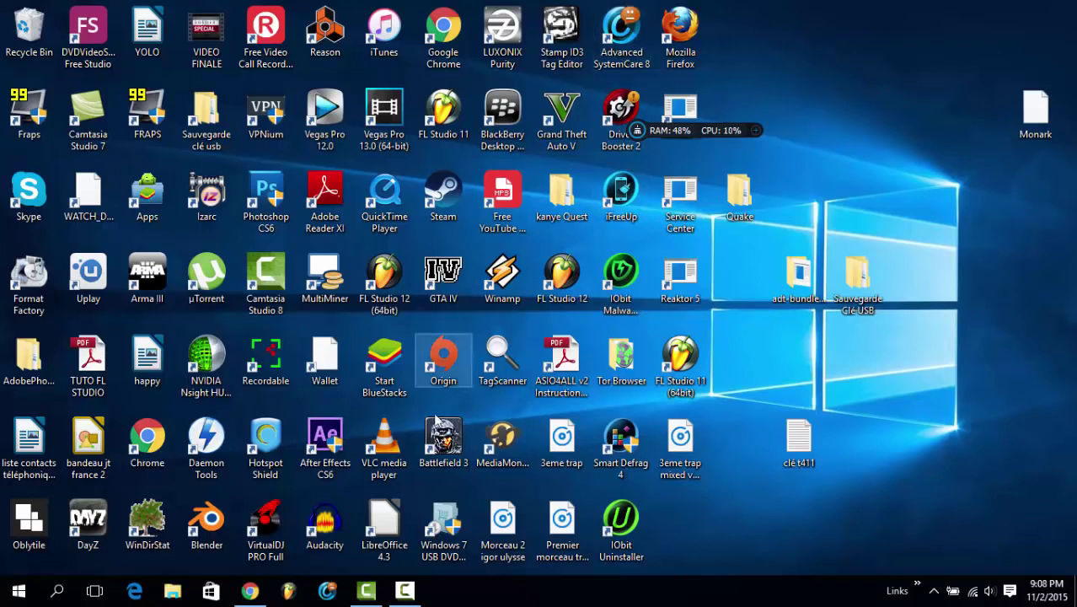
Step: Switch to Advanced SystemCare 8 from the desktop and view its Turboboost status
click(622, 44)
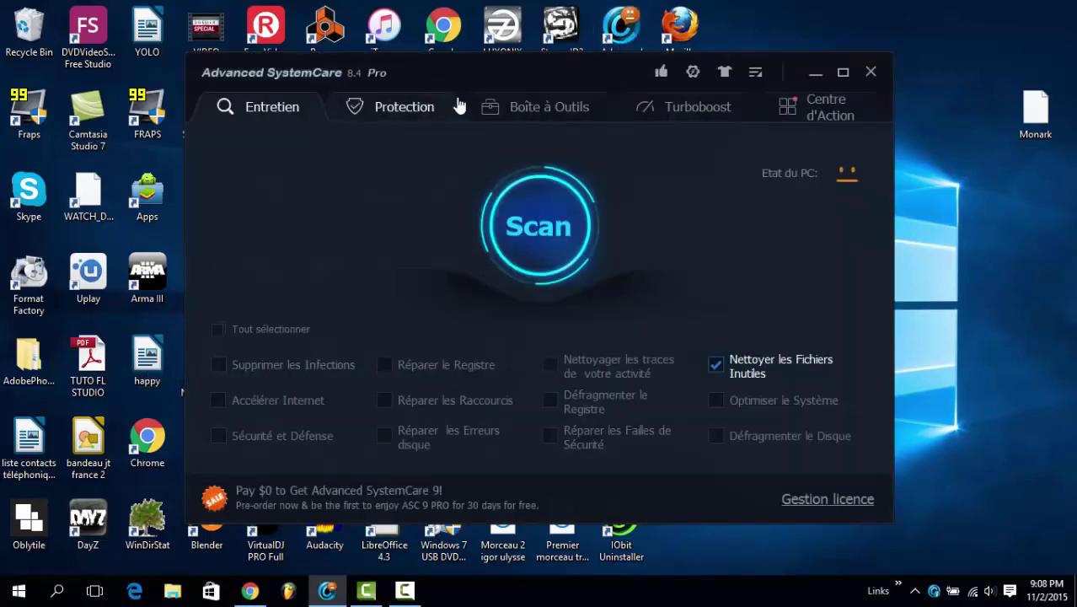
click(699, 108)
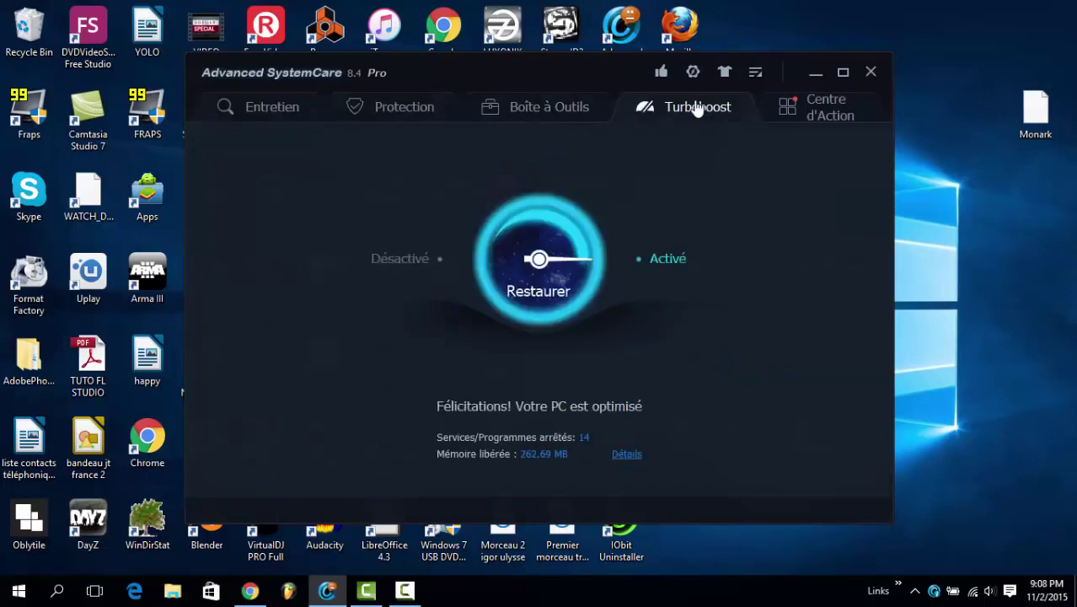
Step: From the Entretien page, scan the PC with only Nettoyer les Fichiers Inutiles selected and start repairing the junk files found
click(252, 106)
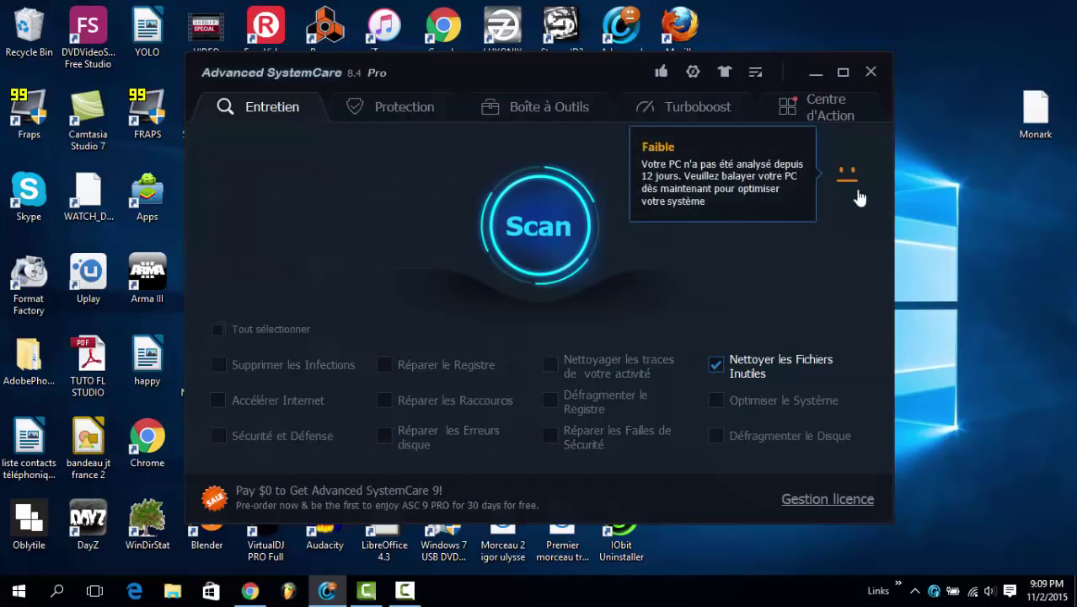
click(545, 234)
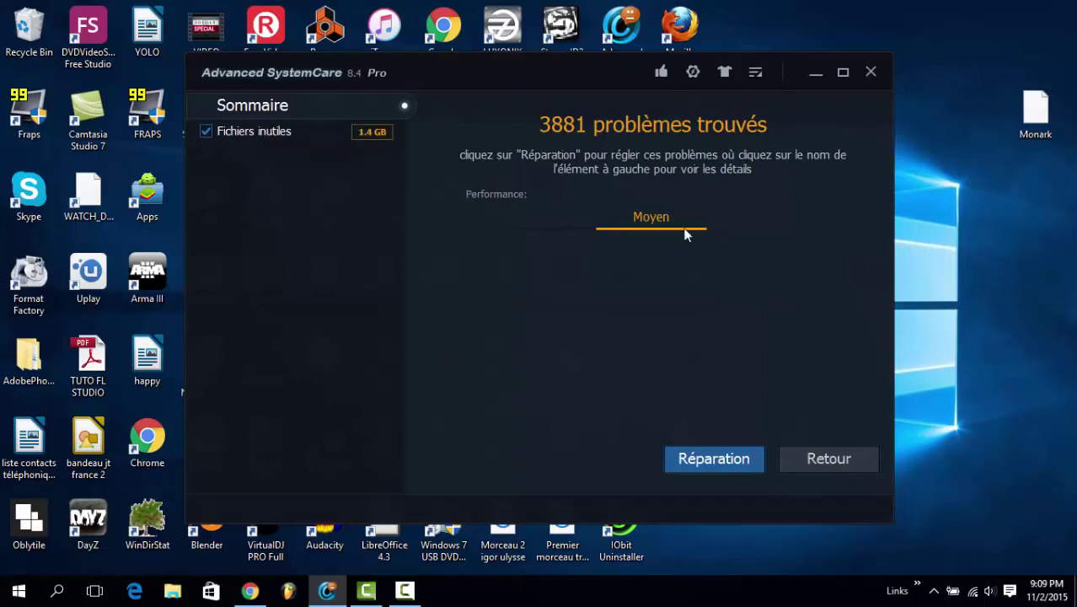
click(719, 458)
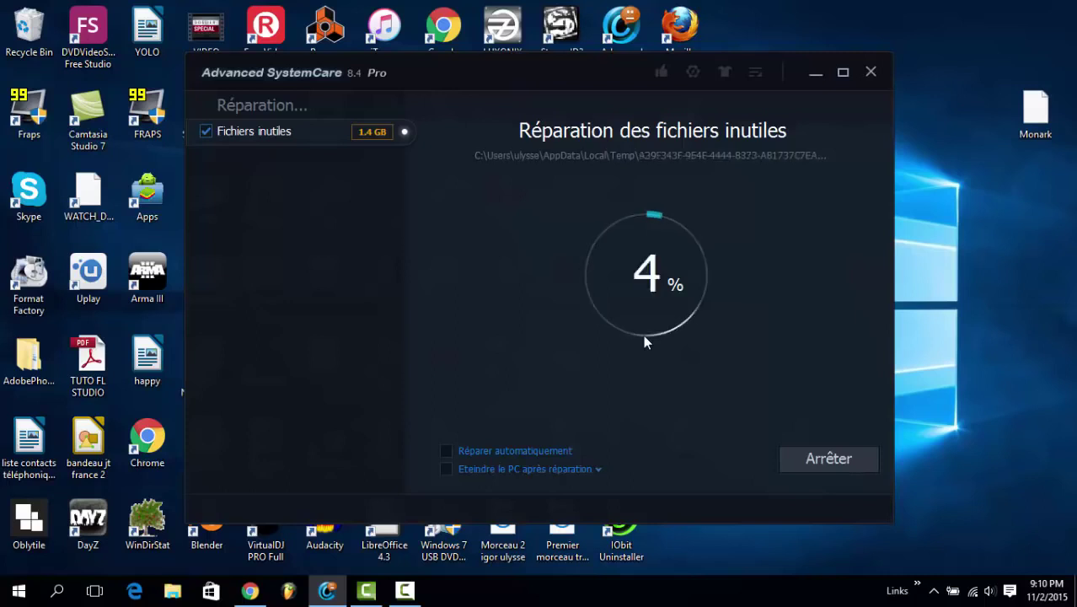
click(412, 595)
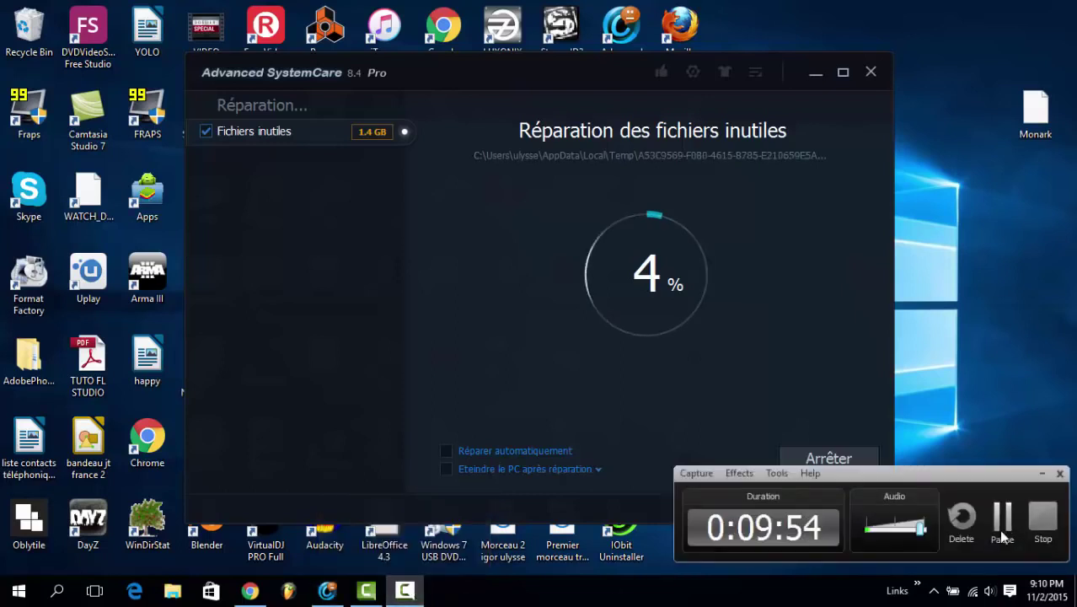
click(1040, 518)
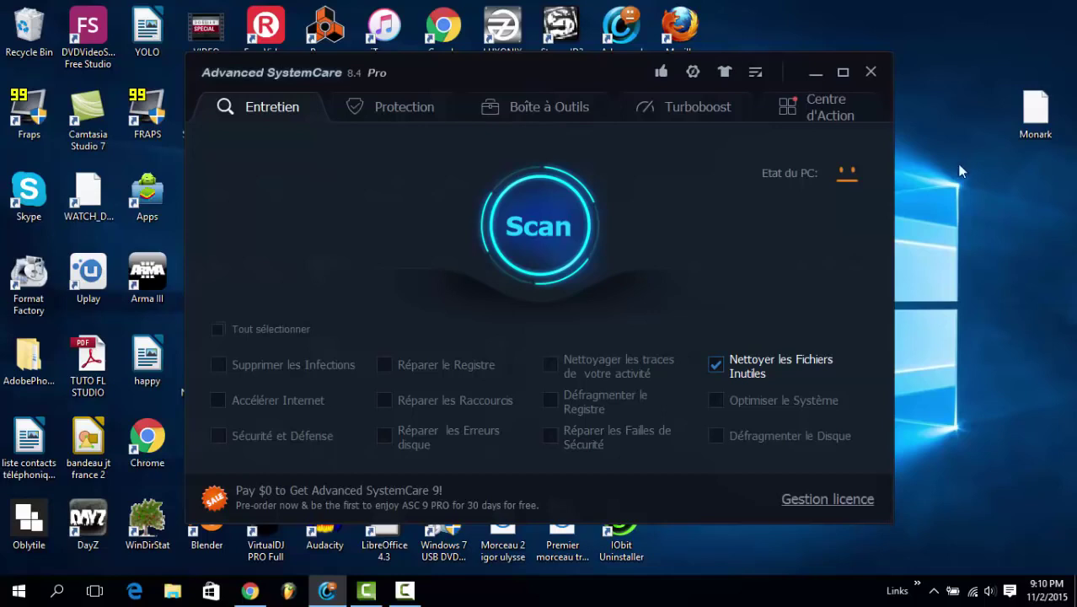
Step: Close Advanced SystemCare and free up memory with the desktop RAM and CPU monitor
click(871, 71)
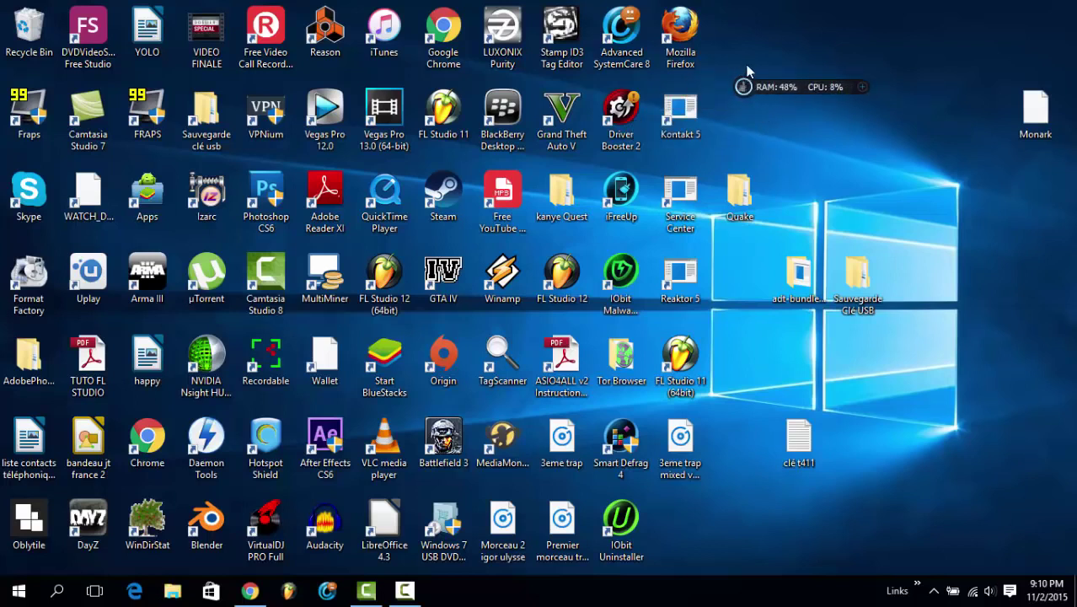
click(744, 88)
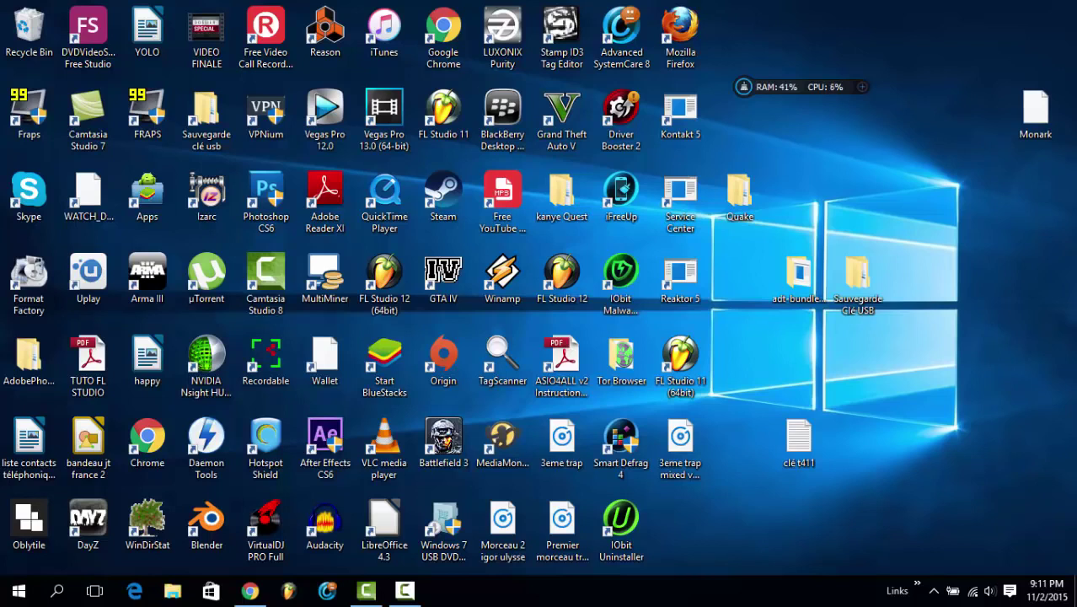
click(404, 590)
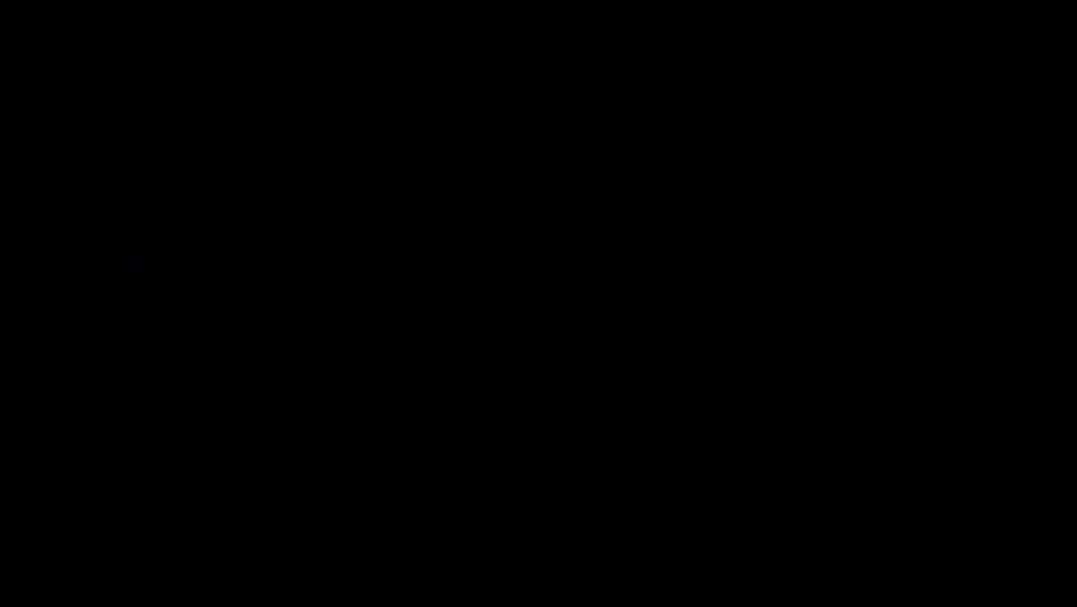